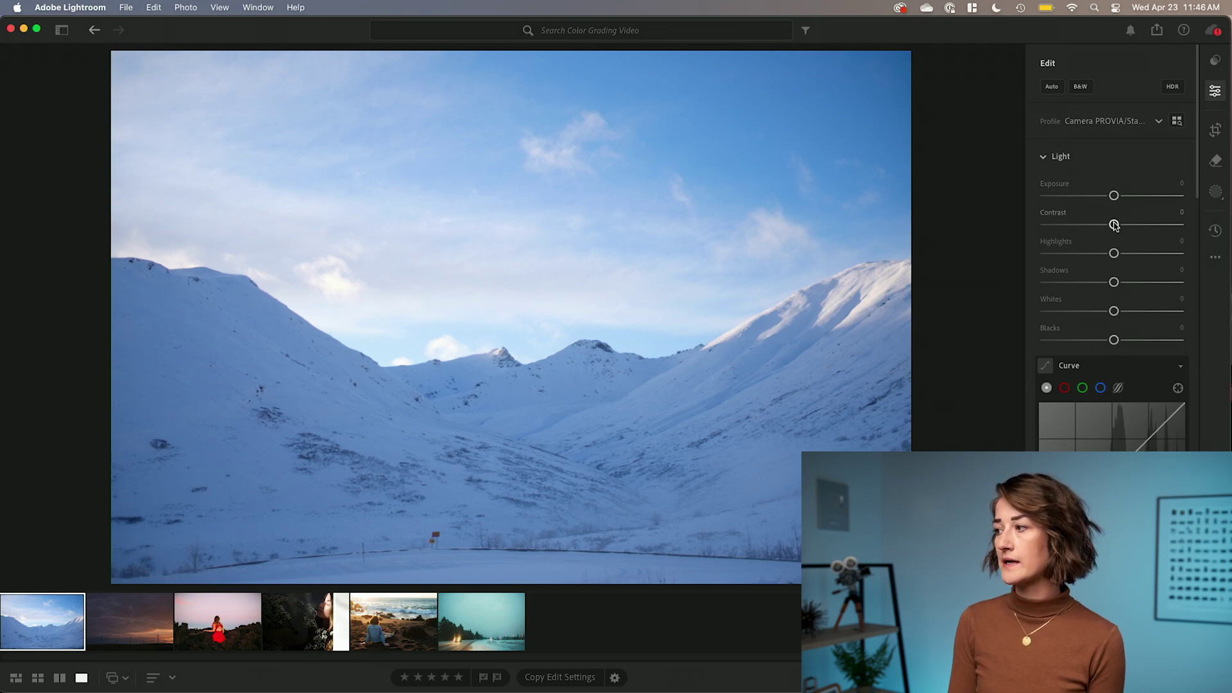
Step: Set the mountain photo's Highlights -44, Shadows +16, Whites +9 and Blacks -53
left_click_drag(1115, 254, 1084, 254)
left_click_drag(1115, 340, 1125, 283)
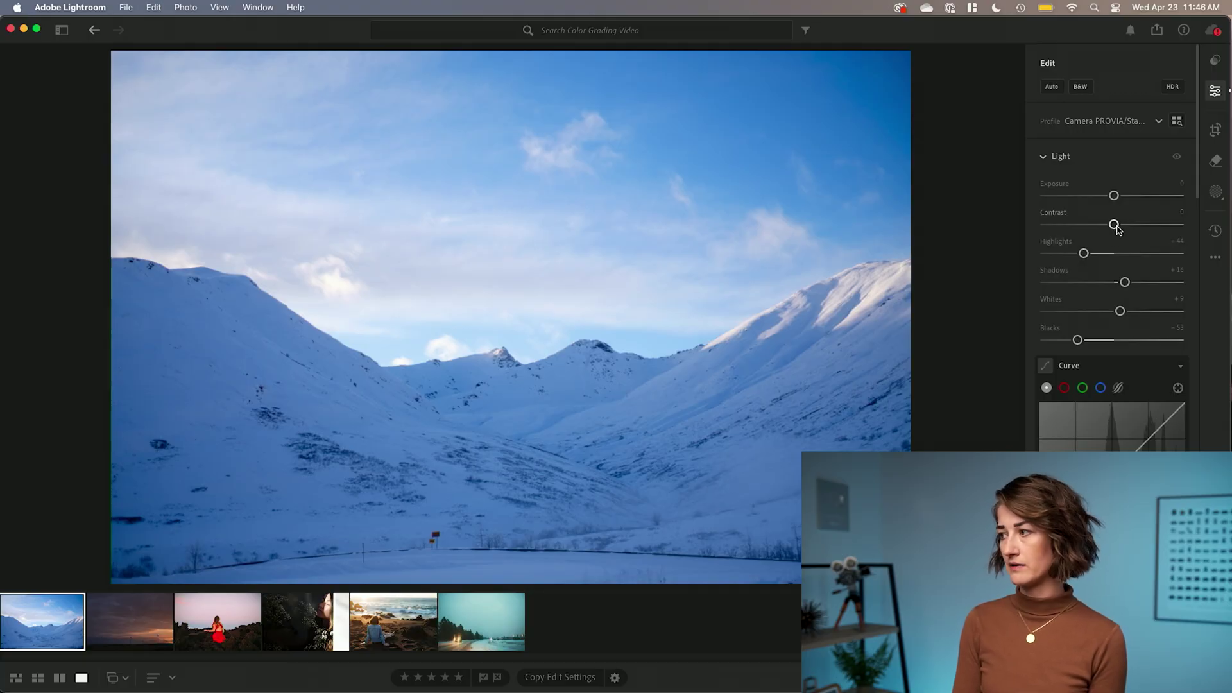
scroll(1116, 247, "down", 2)
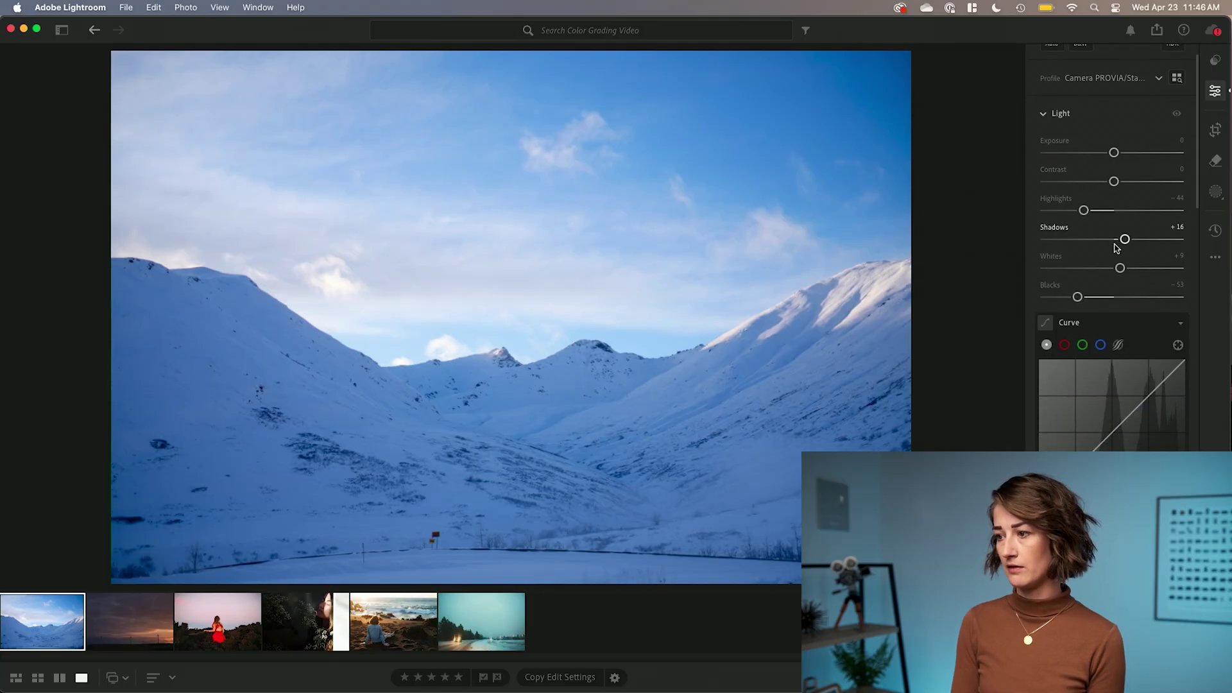
scroll(1122, 239, "down", 1)
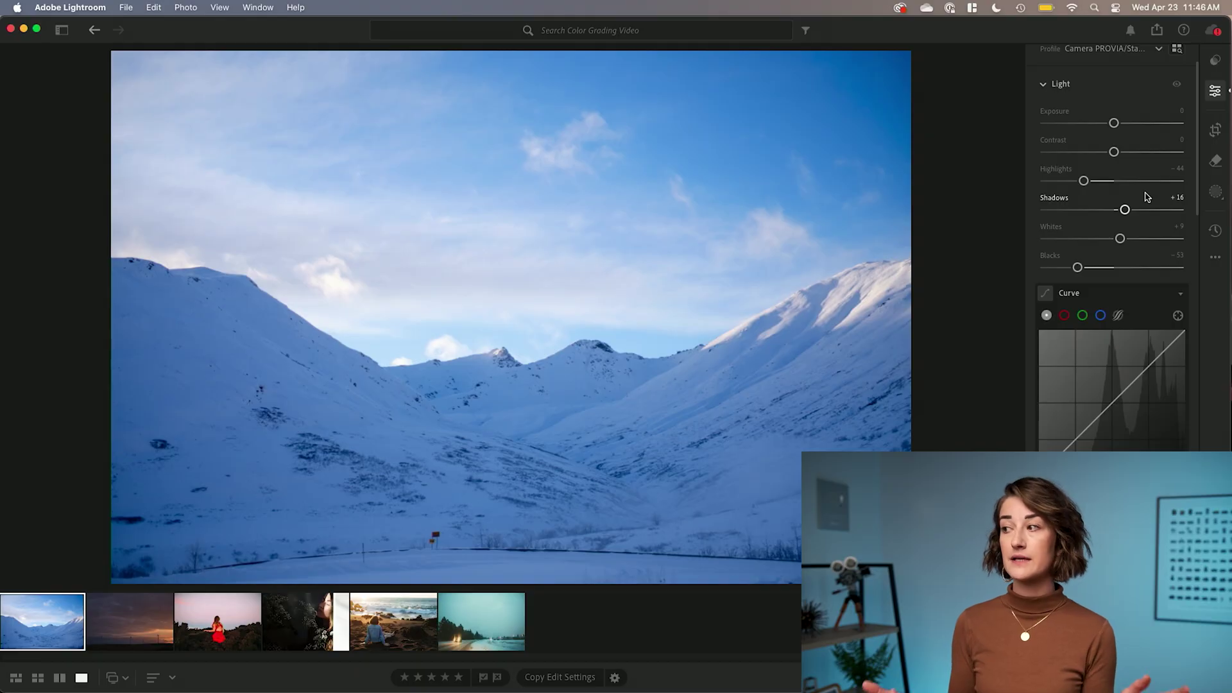
Step: Shape a gentle two-point S-curve on the tone curve, lowering the white point to 94.1
scroll(1147, 197, "down", 4)
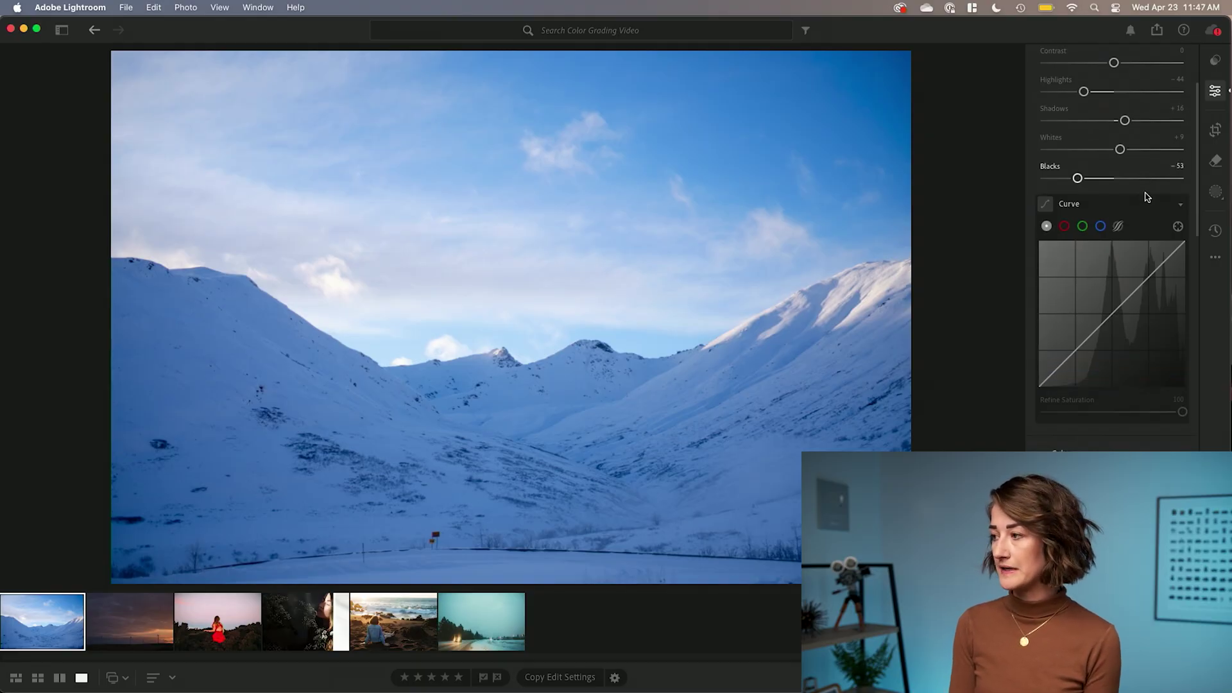
scroll(1140, 224, "down", 3)
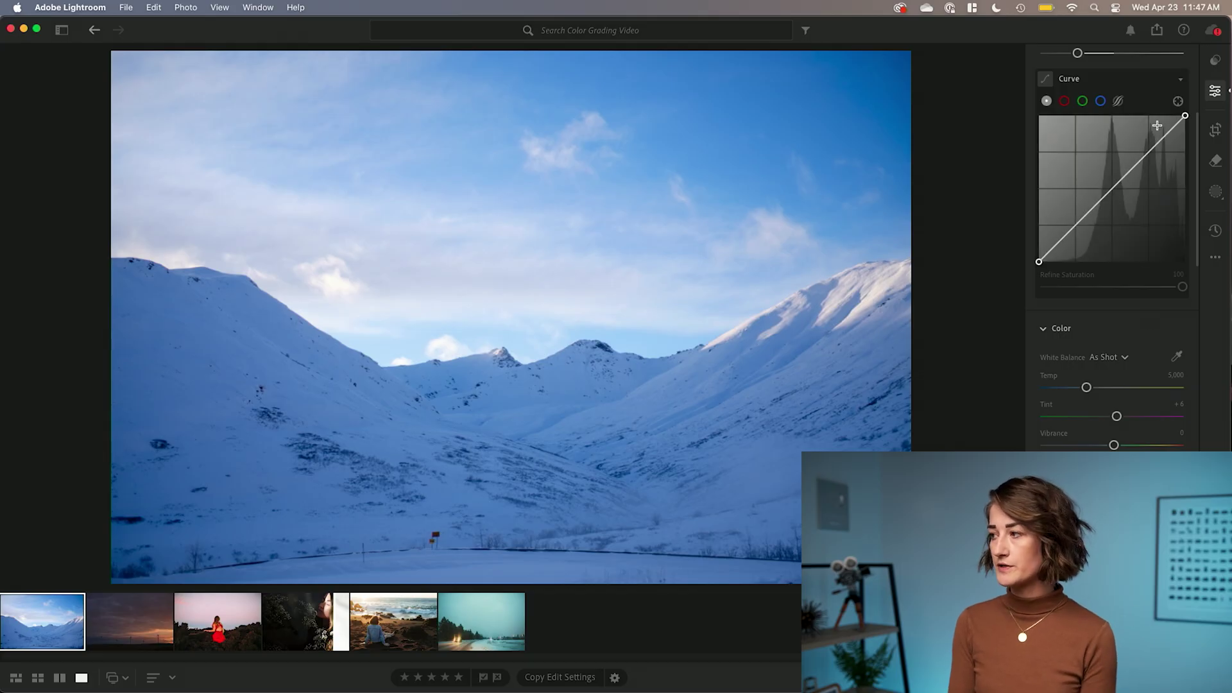
left_click(1152, 147)
left_click_drag(1065, 235, 1067, 242)
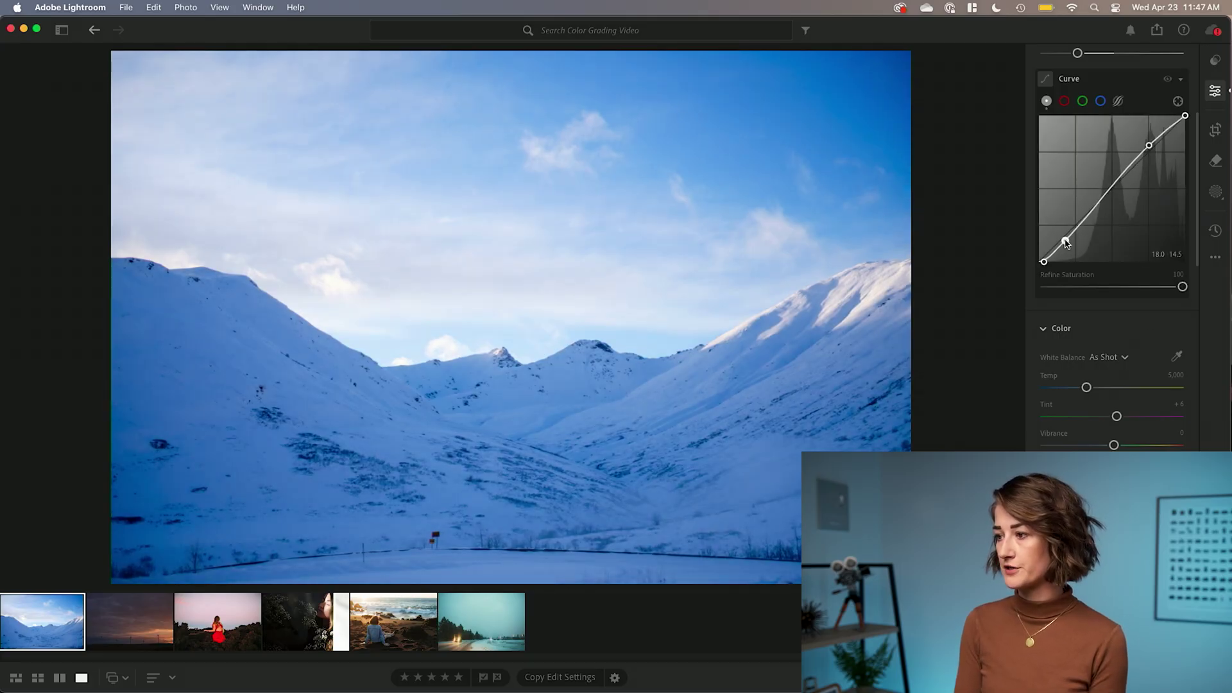
mouse_move(1149, 146)
left_mouse_down()
mouse_move(1186, 124)
mouse_move(1154, 144)
left_mouse_up()
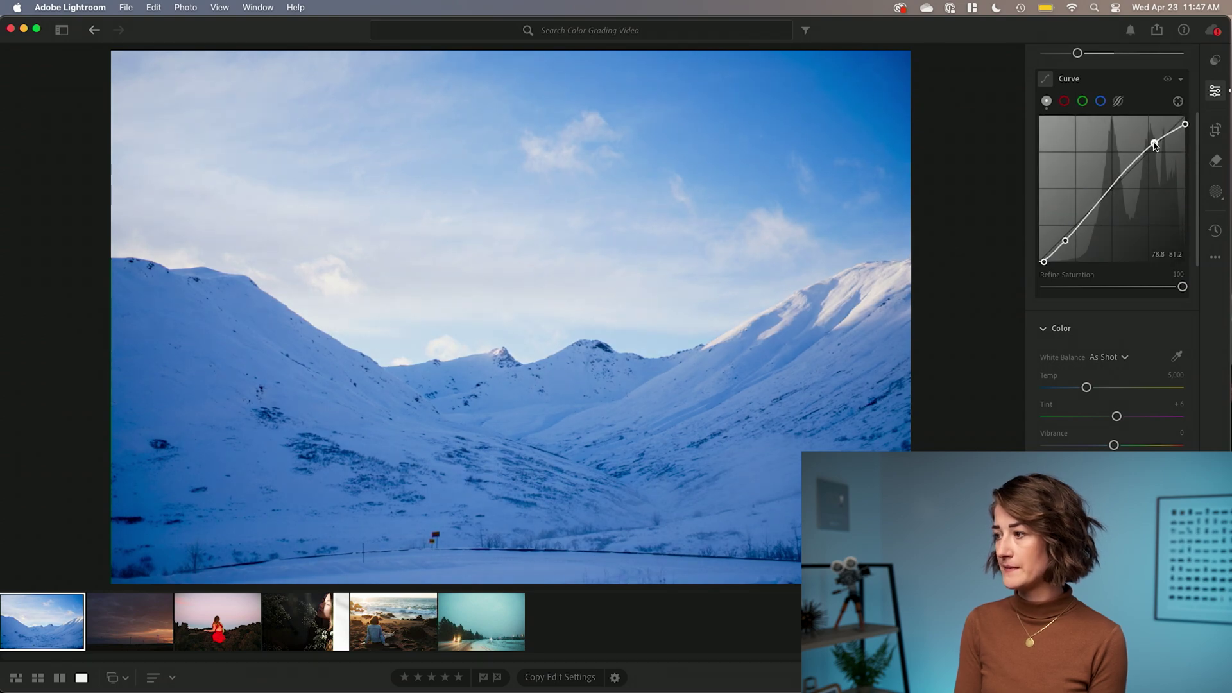
left_click_drag(1065, 242, 1081, 250)
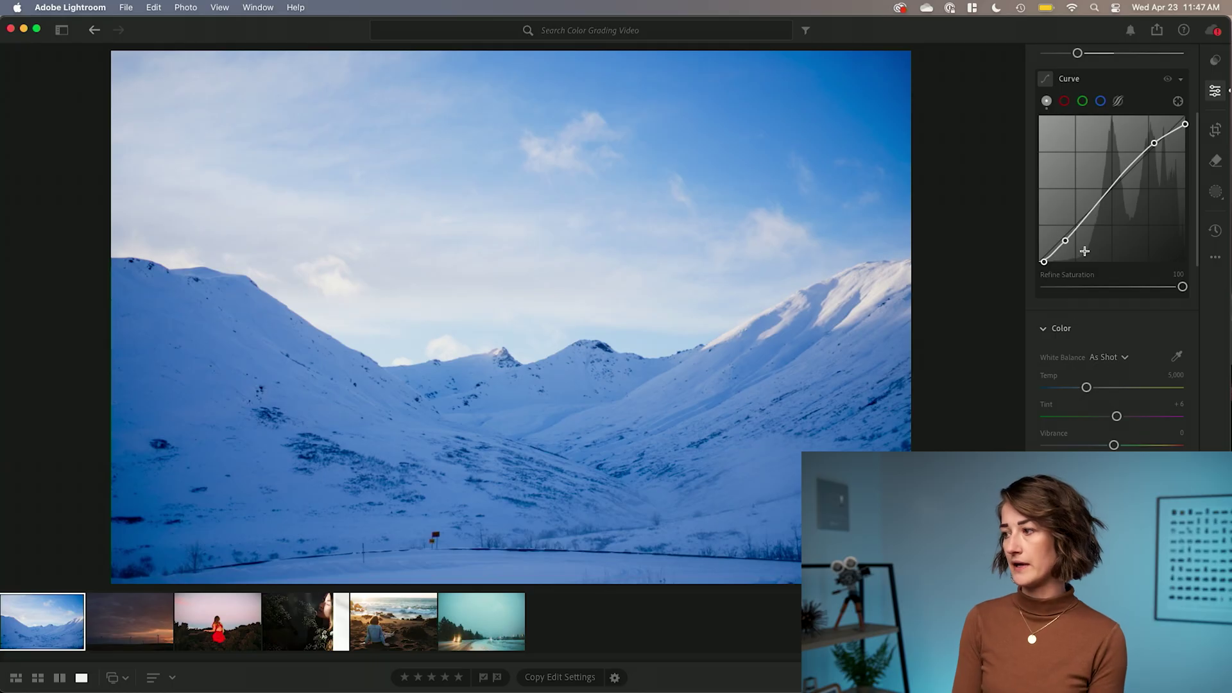
scroll(1144, 300, "down", 3)
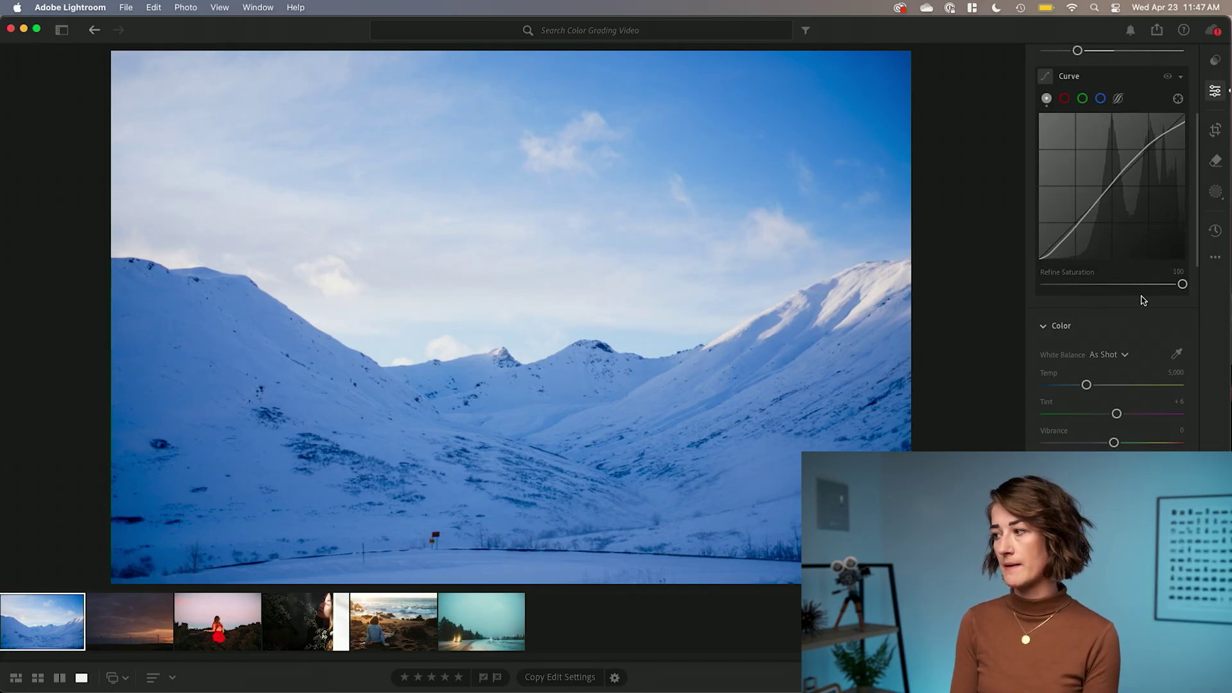
Step: Sample the snowy slope with the White Balance eyedropper for a Custom, golden Temp 10,000
scroll(1144, 300, "down", 1)
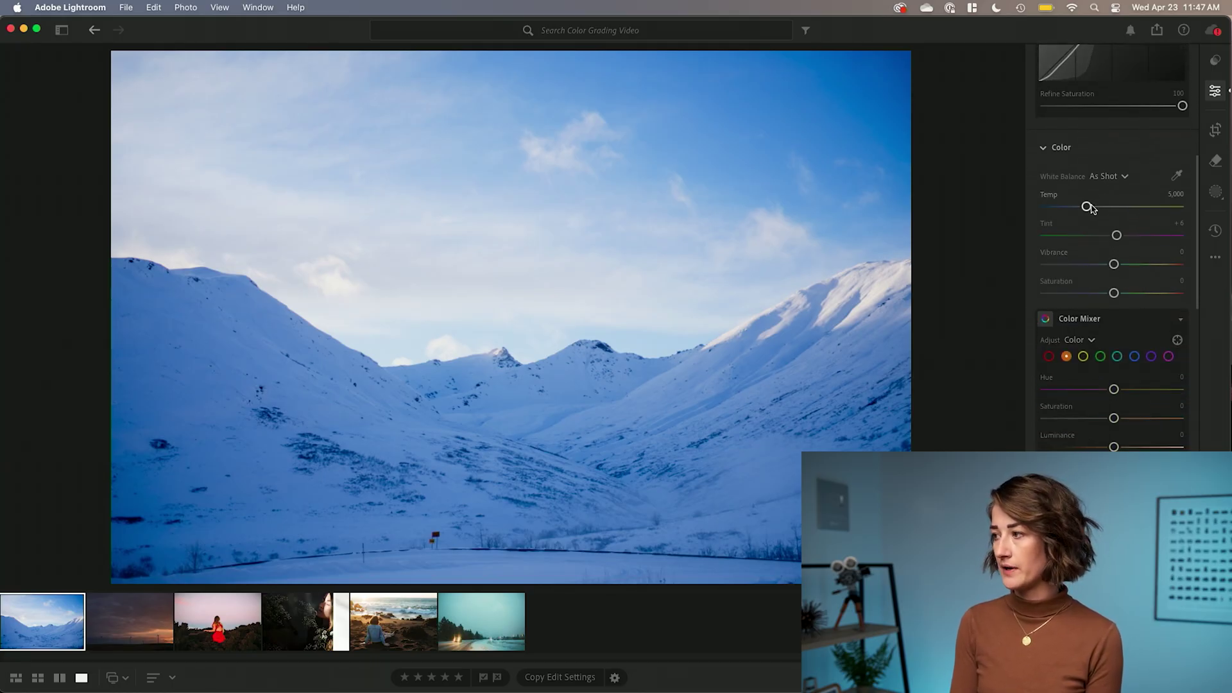
left_click(1178, 177)
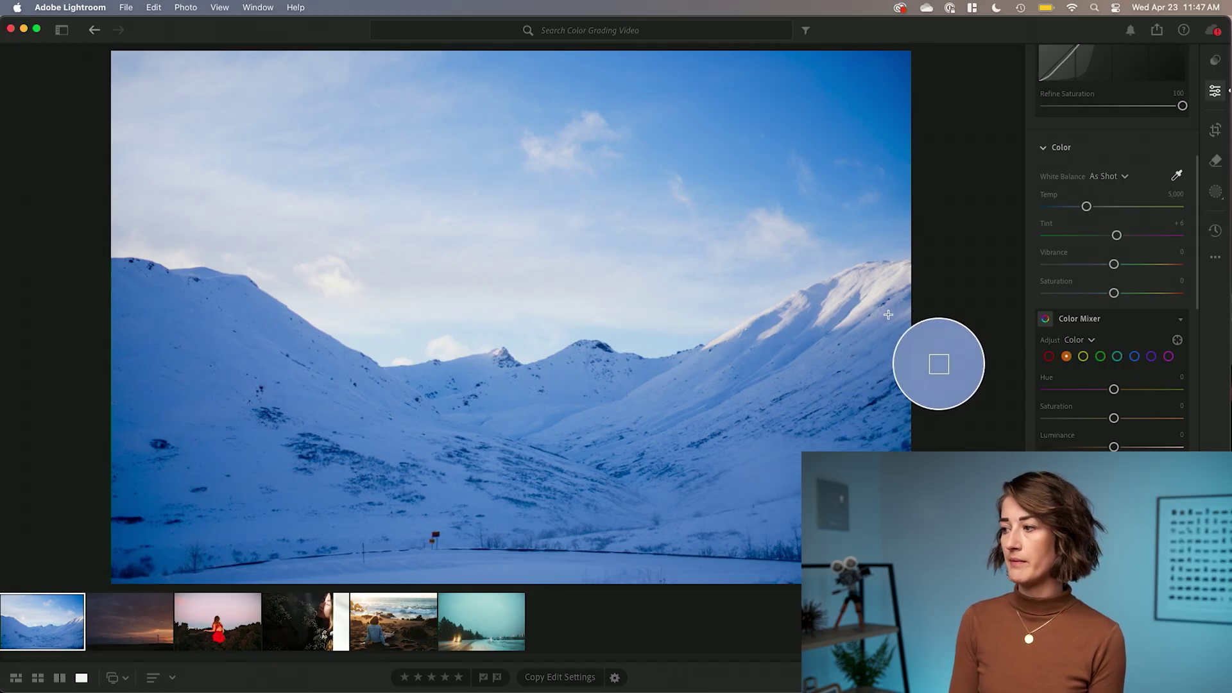
left_click(888, 345)
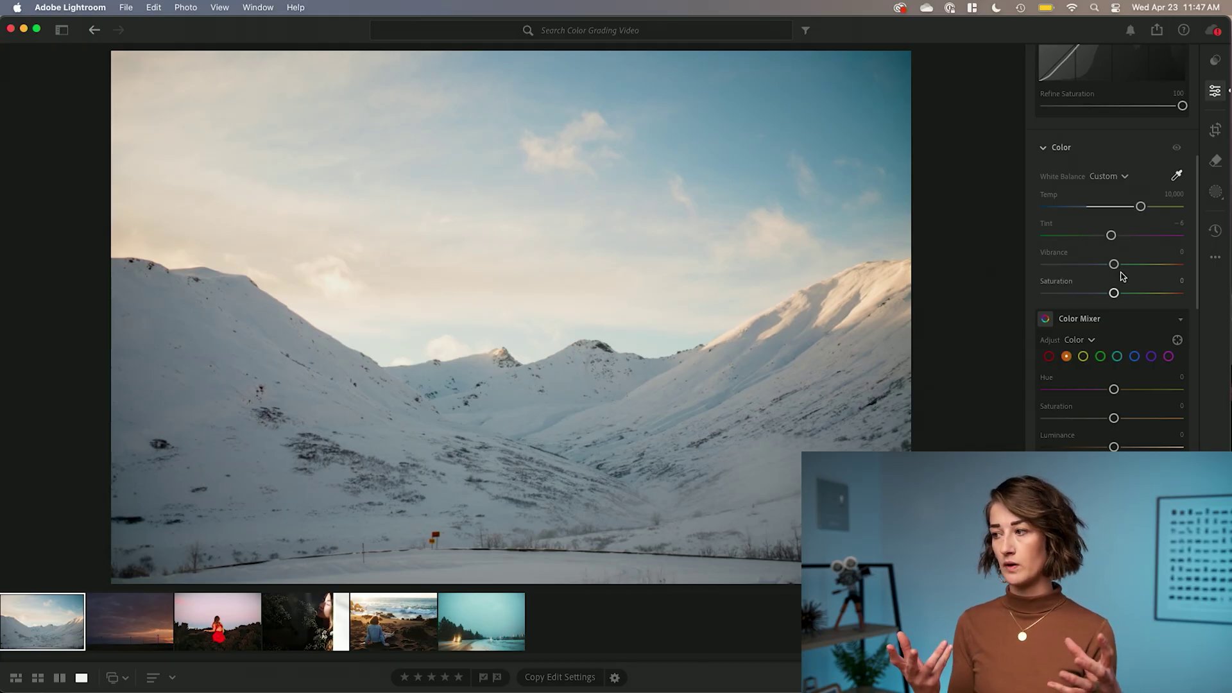
scroll(1123, 276, "down", 8)
scroll(1132, 221, "up", 3)
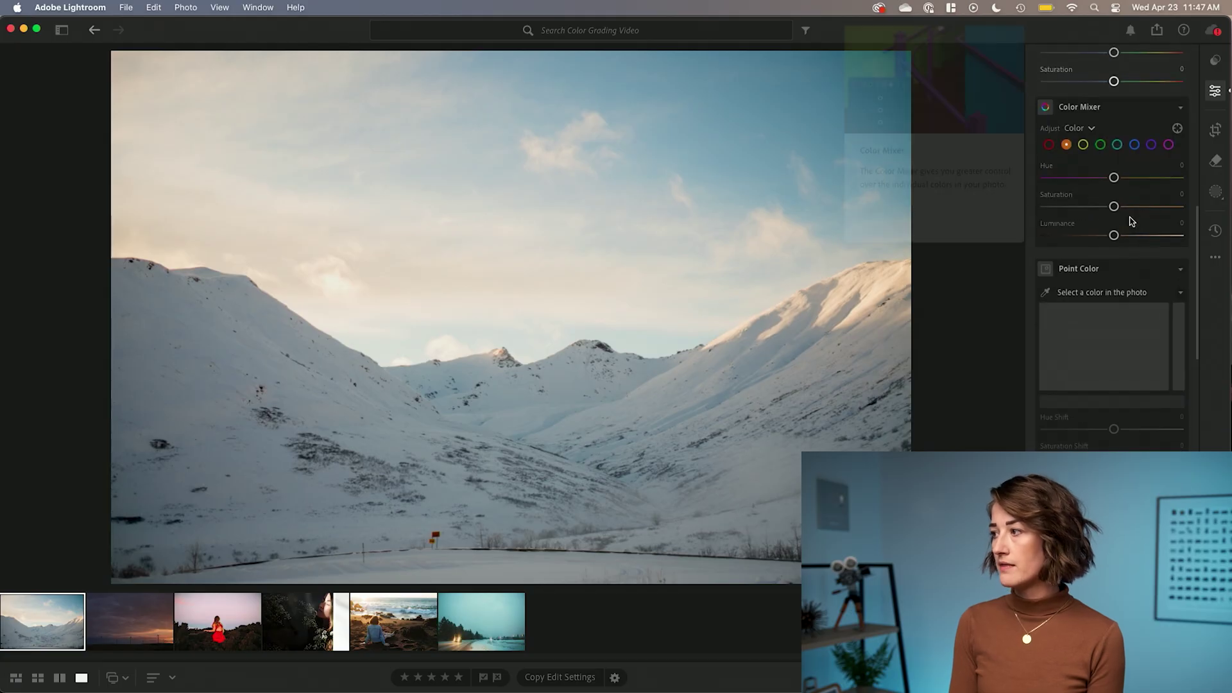
scroll(1131, 221, "up", 1)
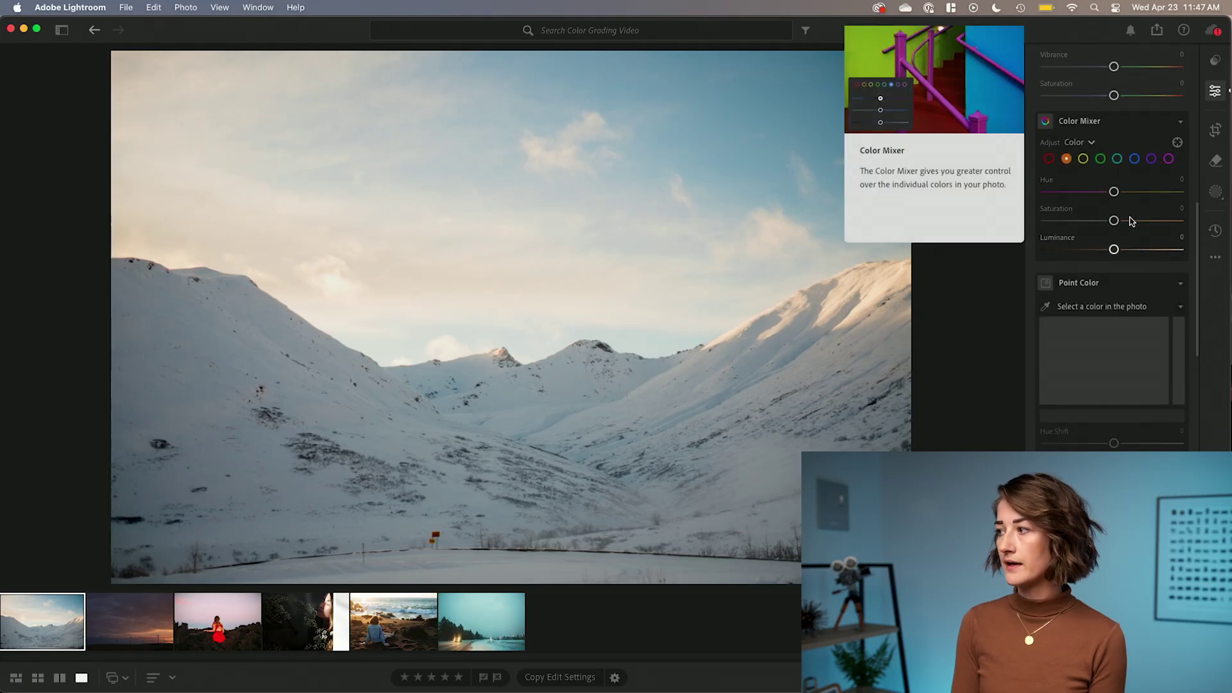
Step: Set the blue tones to Hue -14 and Saturation -22 in the Color Mixer
left_click(1118, 160)
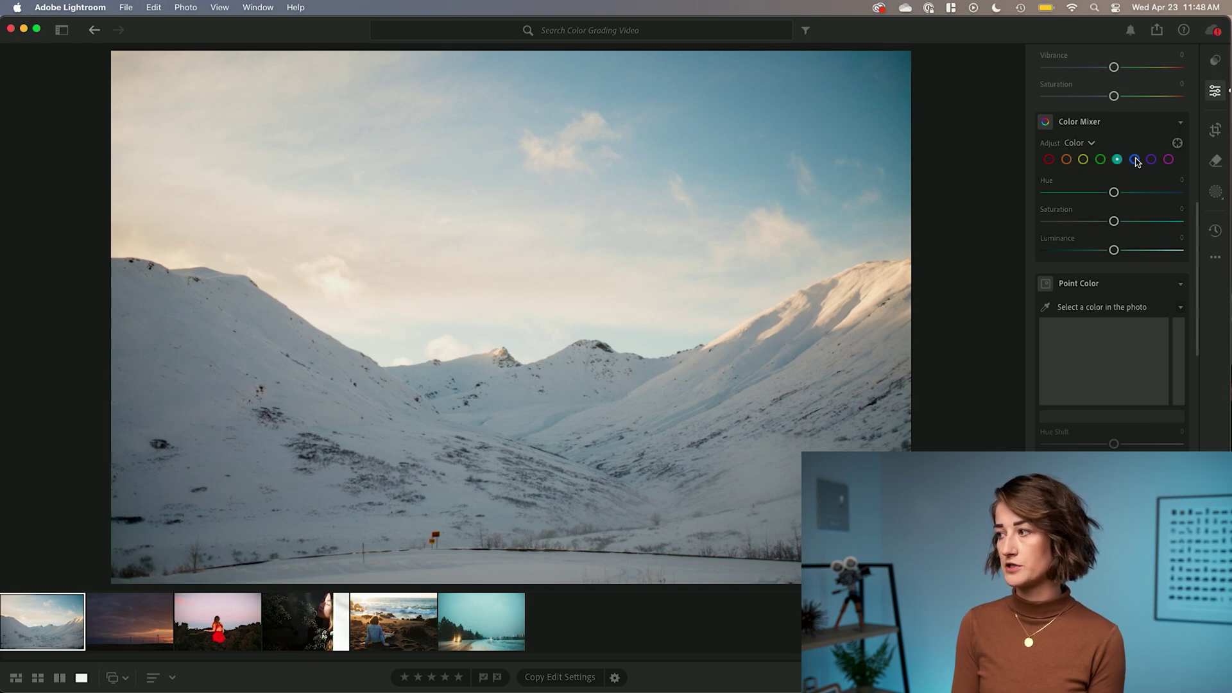
left_click(1135, 160)
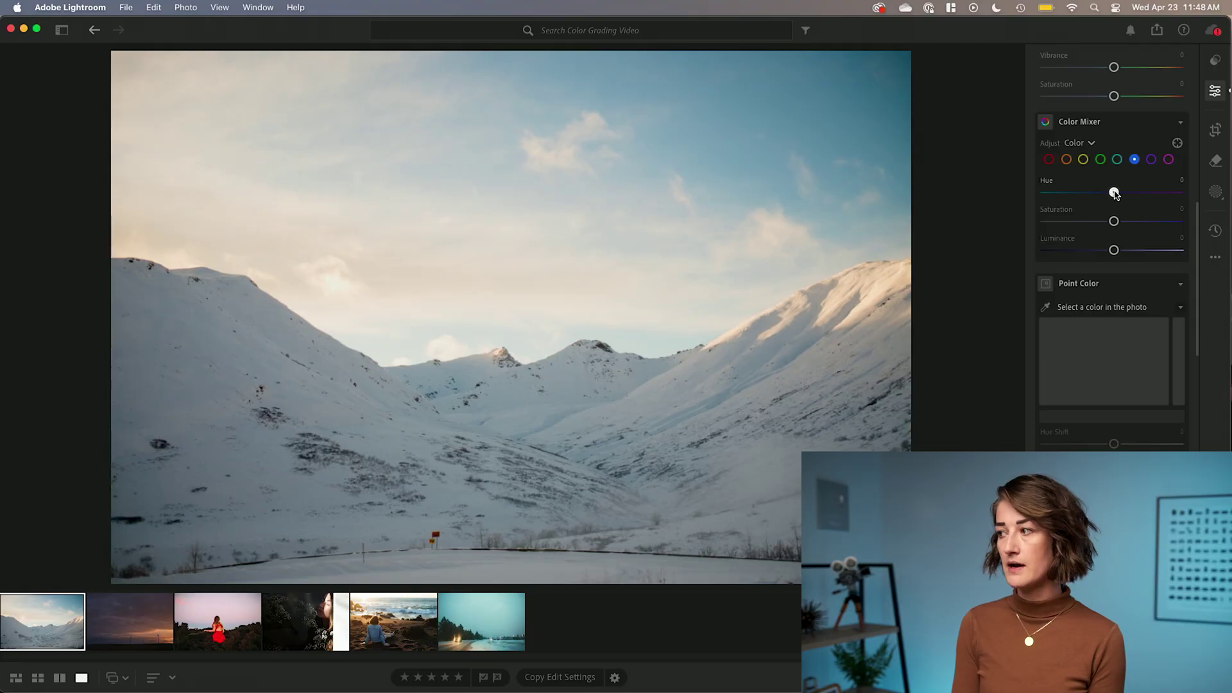
mouse_move(1115, 193)
left_mouse_down()
mouse_move(1103, 192)
mouse_move(1132, 193)
mouse_move(1105, 194)
left_mouse_up()
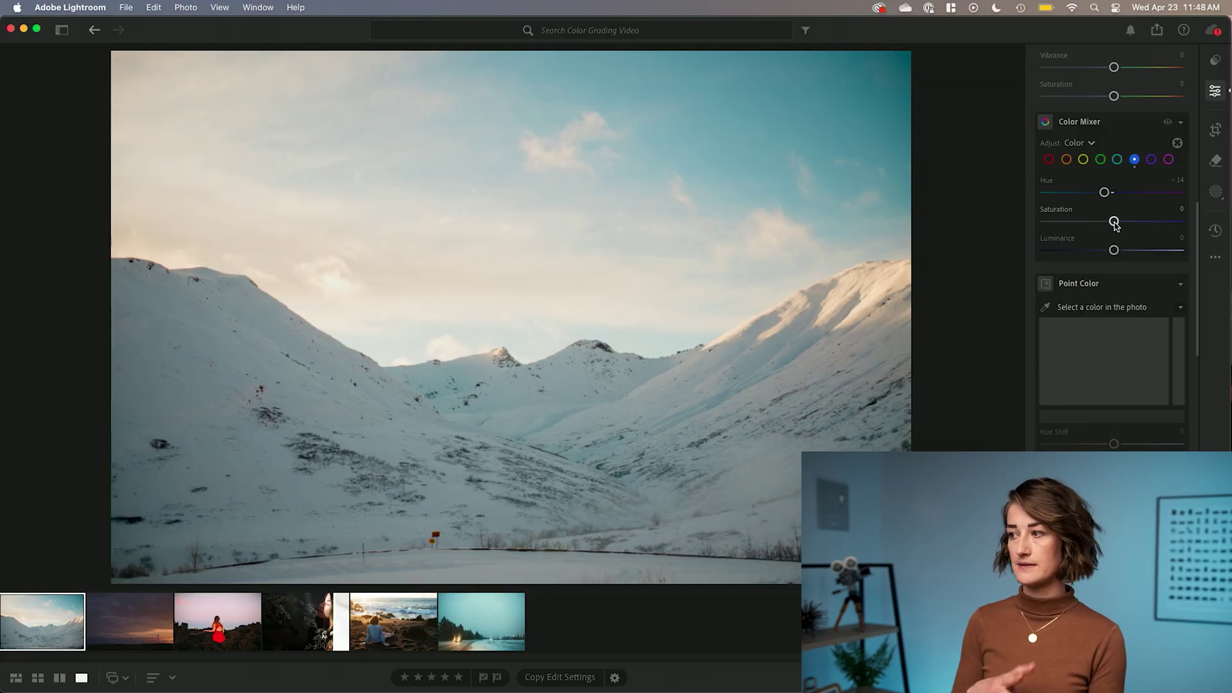
left_click_drag(1115, 224, 1093, 220)
Step: Boost orange Saturation +18 and yellow Saturation +38, with yellow Luminance -2
left_click(1067, 159)
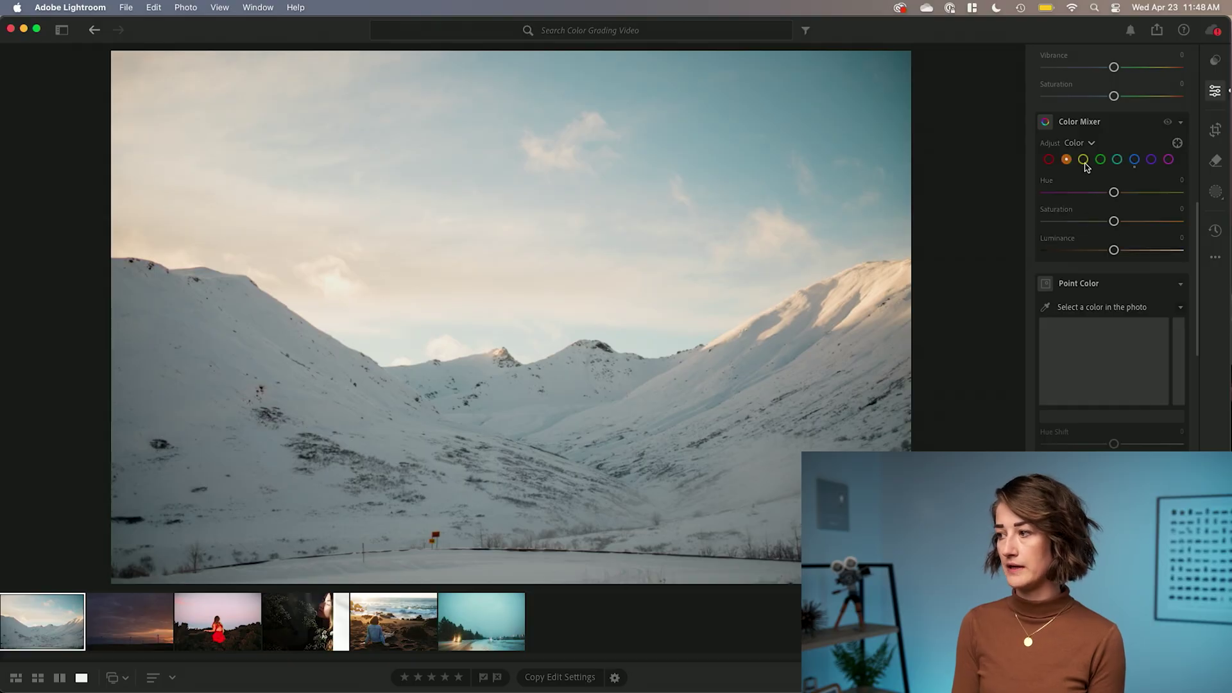
left_click_drag(1115, 223, 1141, 224)
left_click(1084, 160)
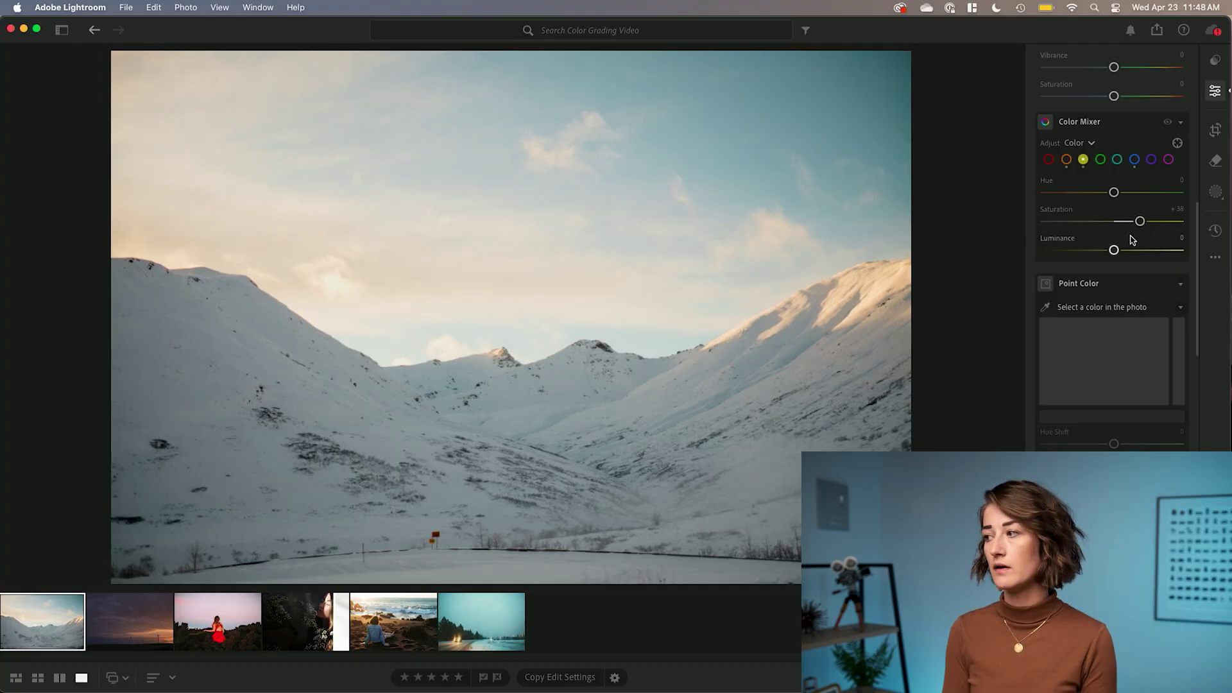
left_click_drag(1114, 251, 1113, 251)
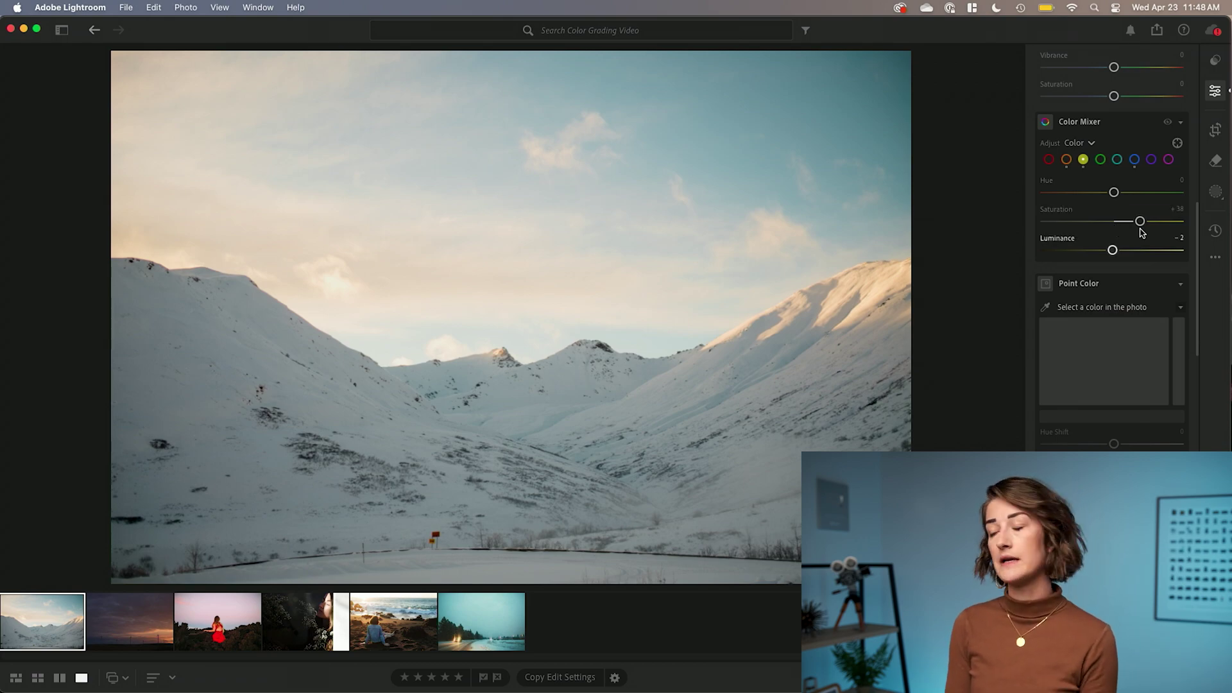
scroll(1140, 229, "down", 10)
scroll(1144, 233, "down", 2)
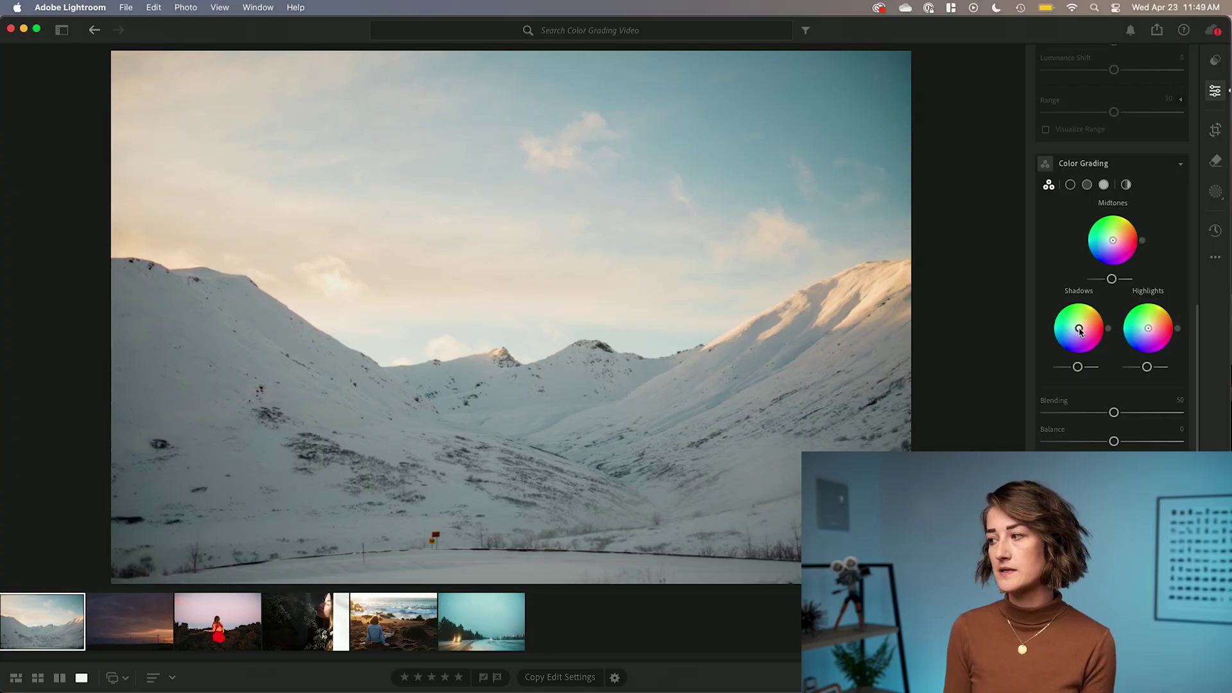
mouse_move(1081, 331)
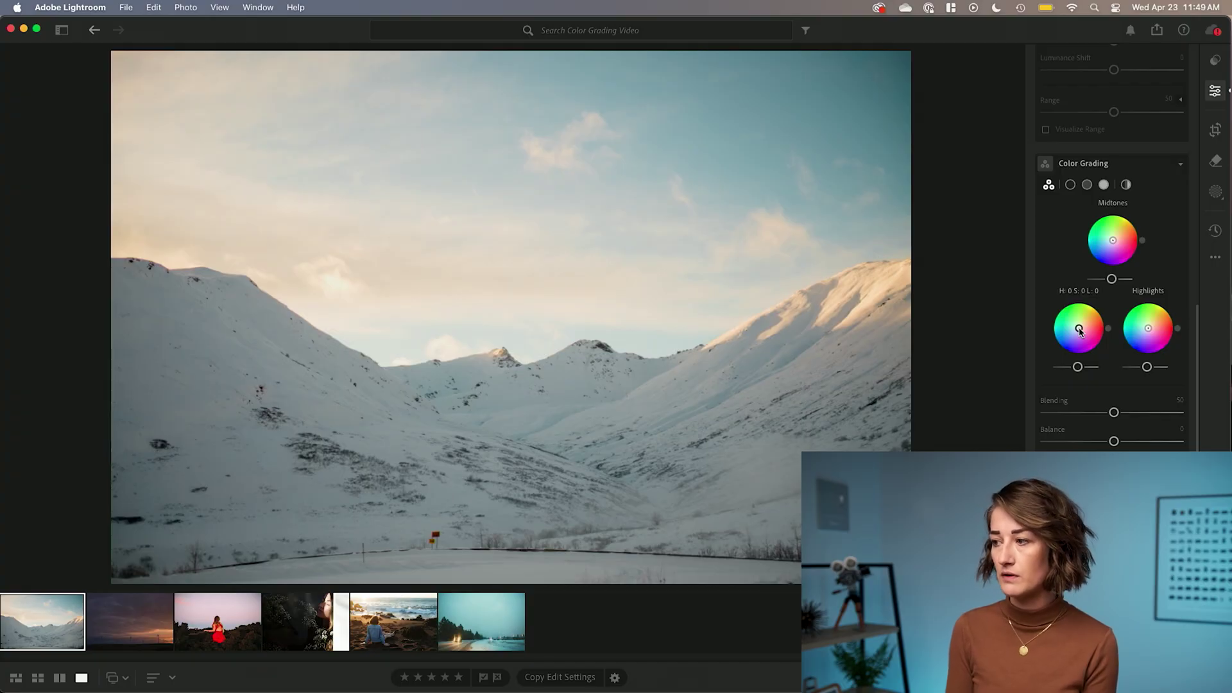
Step: Set the Shadows color wheel to a warm red-orange at H 25, S 60
mouse_move(1081, 330)
left_mouse_down()
mouse_move(1068, 343)
mouse_move(1059, 319)
mouse_move(1076, 352)
mouse_move(1099, 339)
mouse_move(1097, 318)
mouse_move(1056, 323)
mouse_move(1079, 313)
mouse_move(1096, 325)
mouse_move(1080, 352)
mouse_move(1062, 323)
mouse_move(1097, 320)
left_mouse_up()
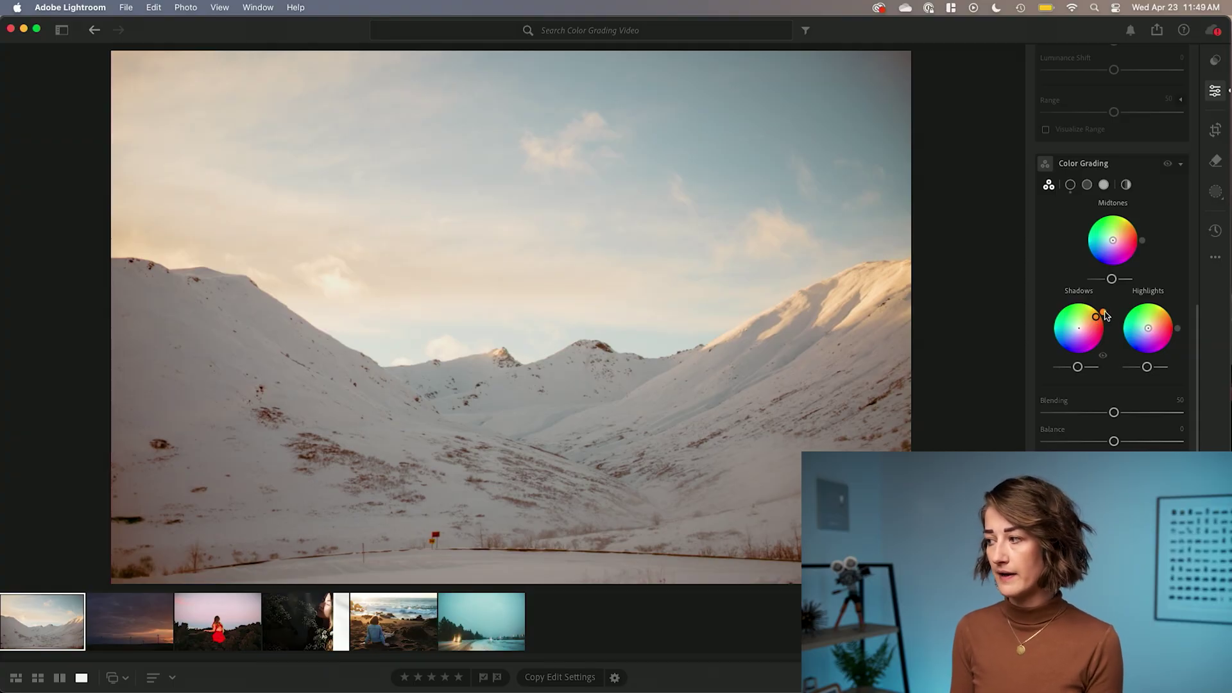
mouse_move(1105, 315)
mouse_move(1106, 314)
left_mouse_down()
mouse_move(1095, 352)
mouse_move(1054, 308)
mouse_move(1106, 317)
left_mouse_up()
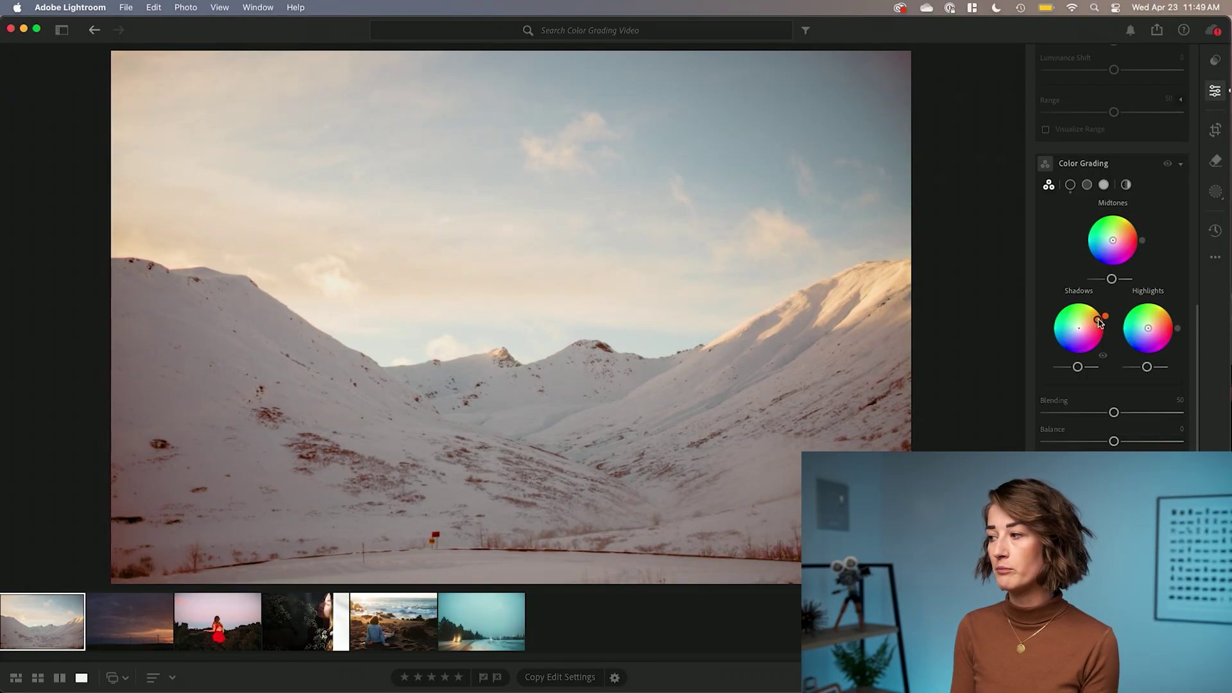
mouse_move(1101, 320)
left_mouse_down()
mouse_move(1080, 329)
mouse_move(1103, 319)
mouse_move(1082, 330)
mouse_move(1101, 320)
mouse_move(1084, 329)
mouse_move(1093, 327)
left_mouse_up()
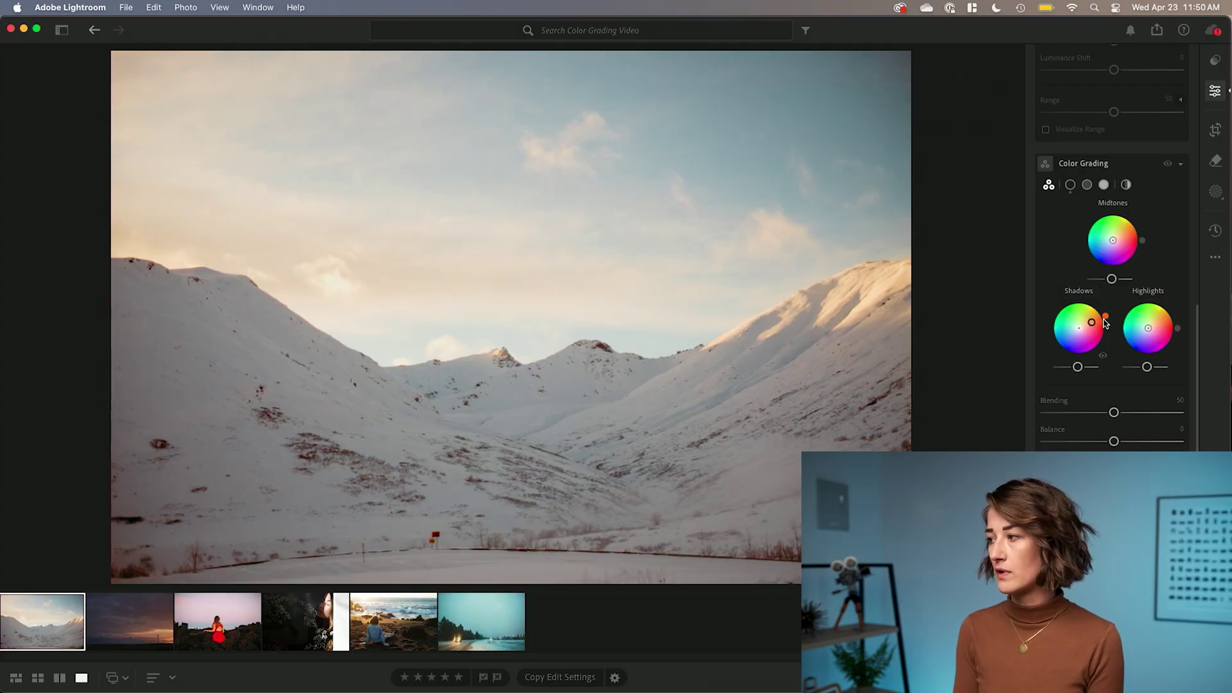
left_click(1106, 317)
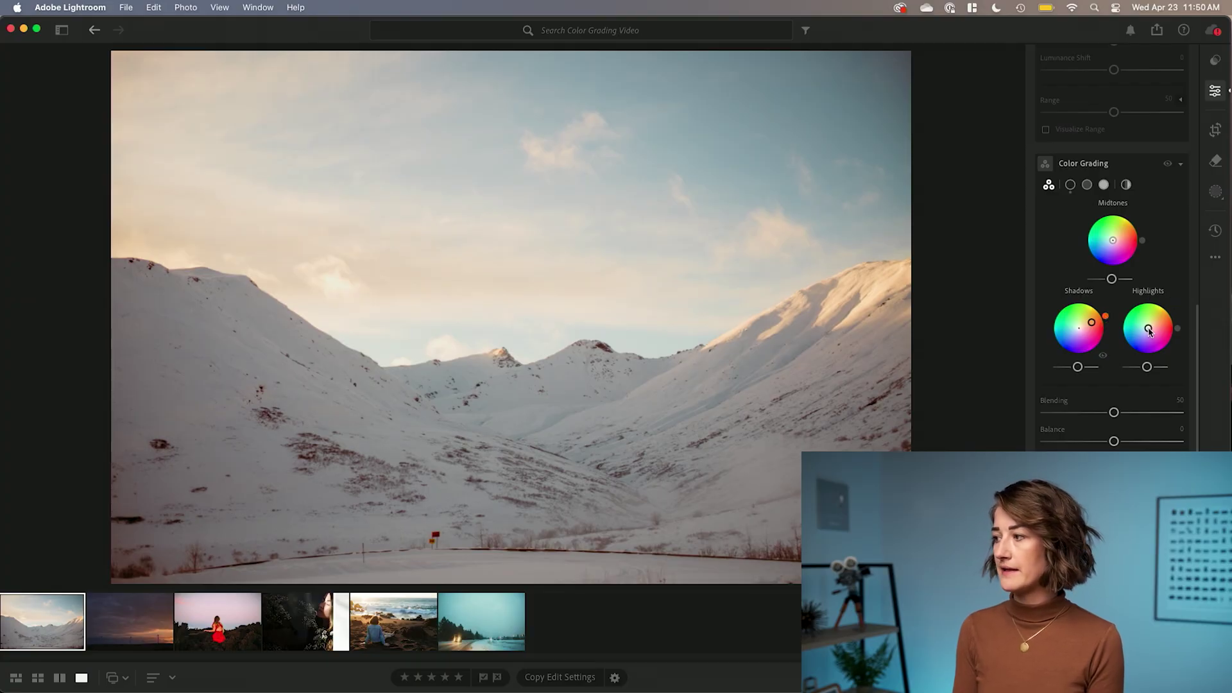
Step: Tint the highlights golden yellow at H 56, S 25 on the Highlights wheel
left_click_drag(1149, 330, 1152, 326)
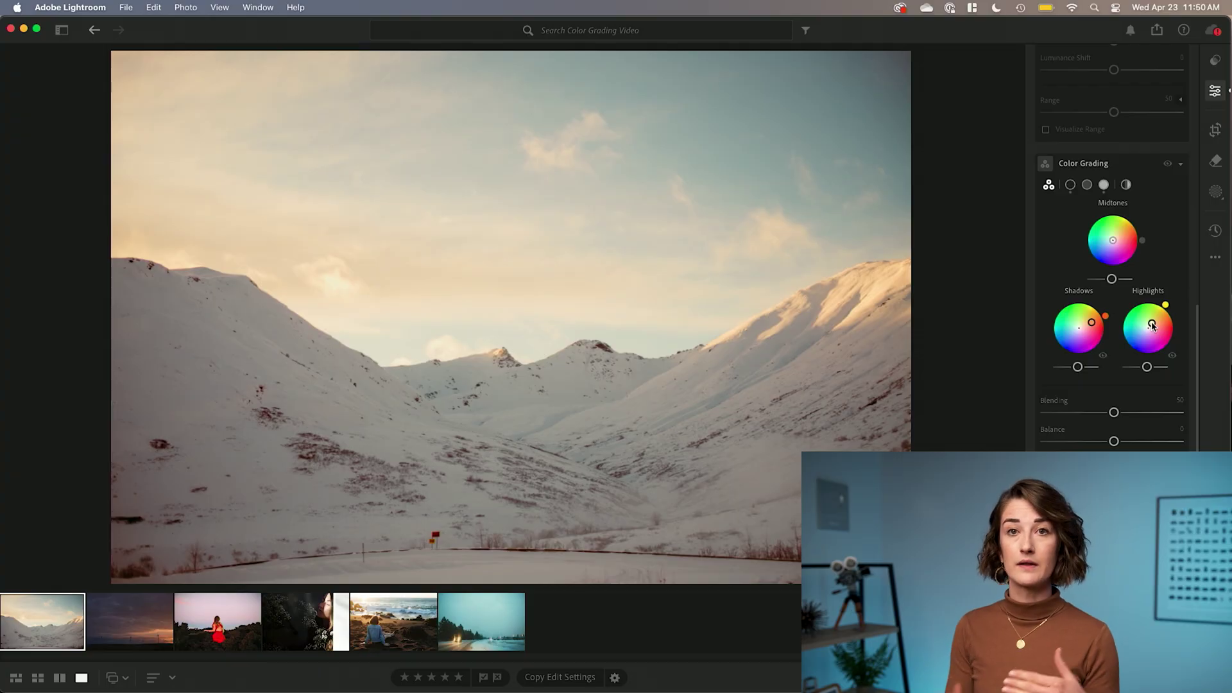
Step: Try a teal highlight tint, then undo it, leaving highlights a peachy H 49, S 54
left_click_drag(1154, 326, 1060, 330)
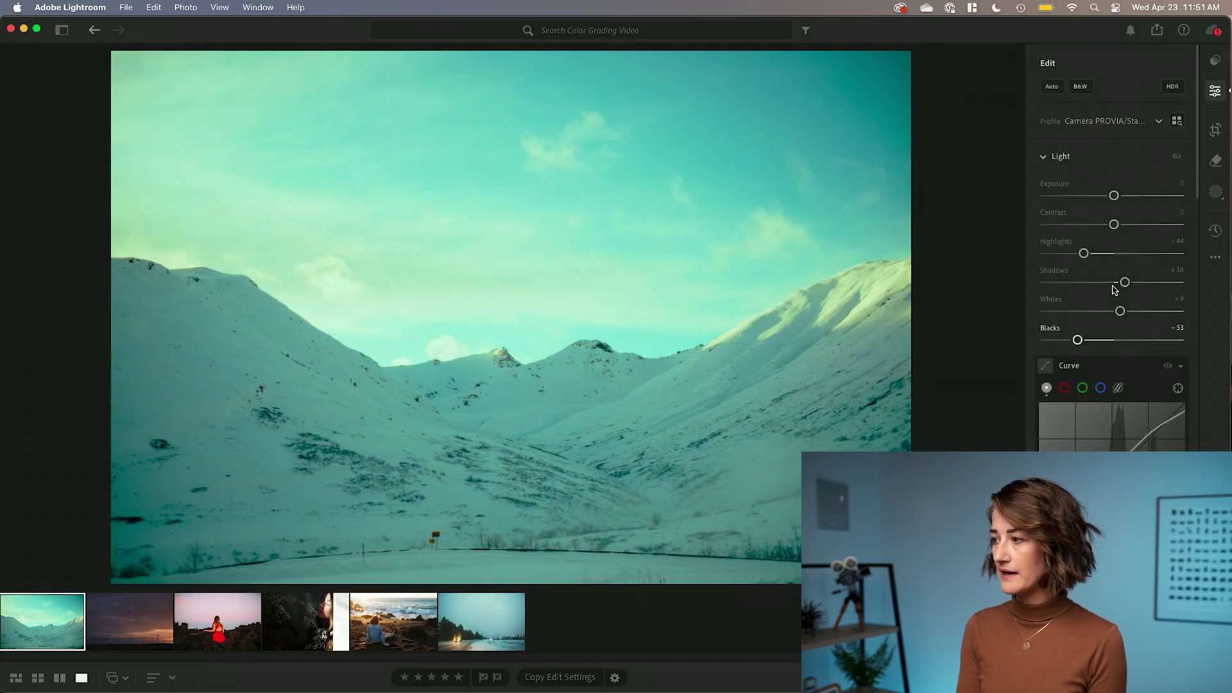
left_click_drag(1114, 196, 1110, 198)
left_click_drag(1084, 253, 1081, 252)
scroll(1111, 270, "down", 5)
scroll(1111, 270, "down", 7)
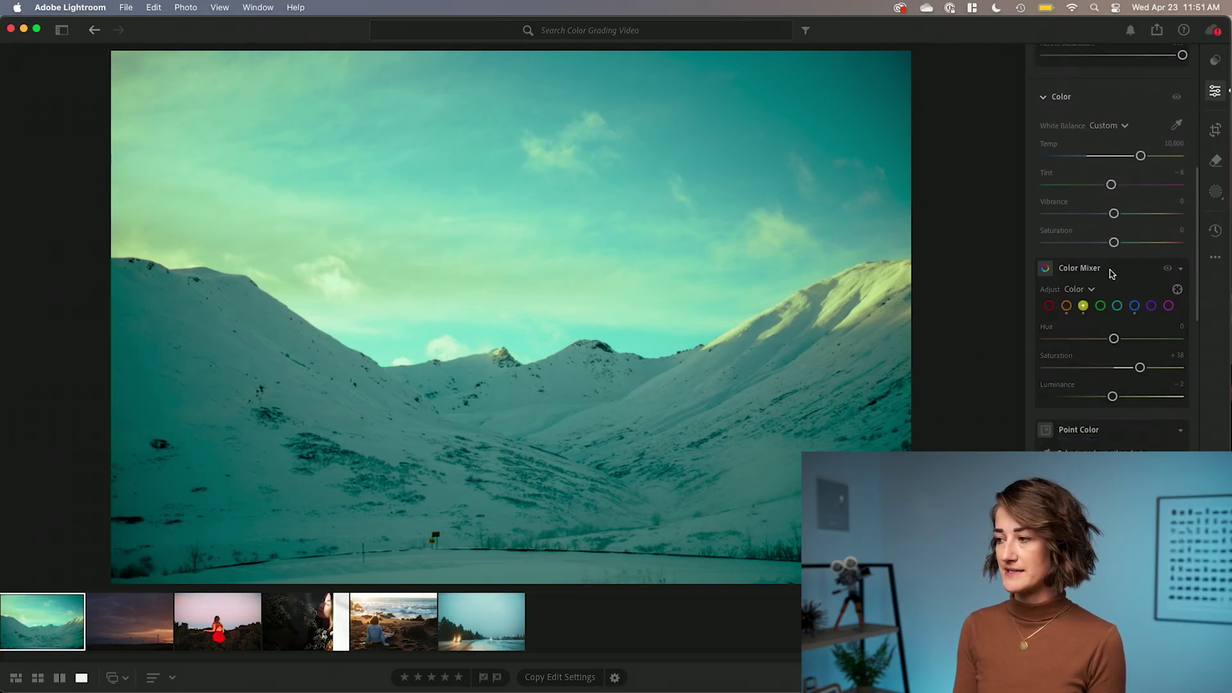
mouse_move(1112, 274)
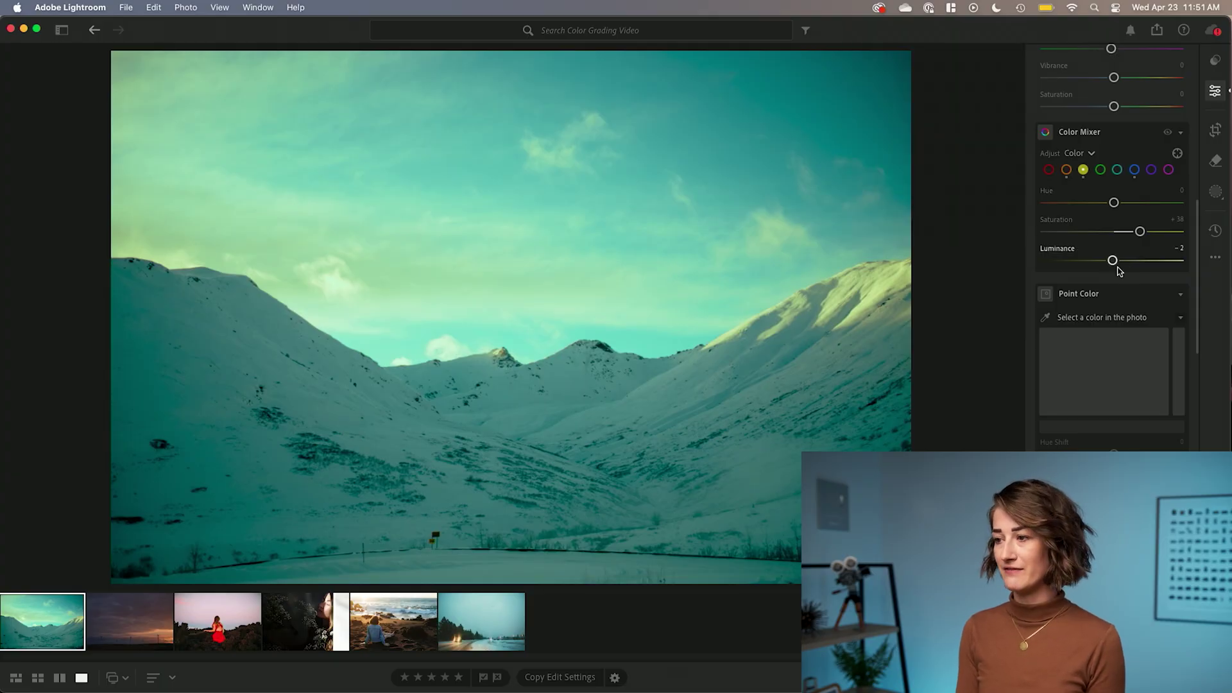
scroll(1119, 271, "down", 3)
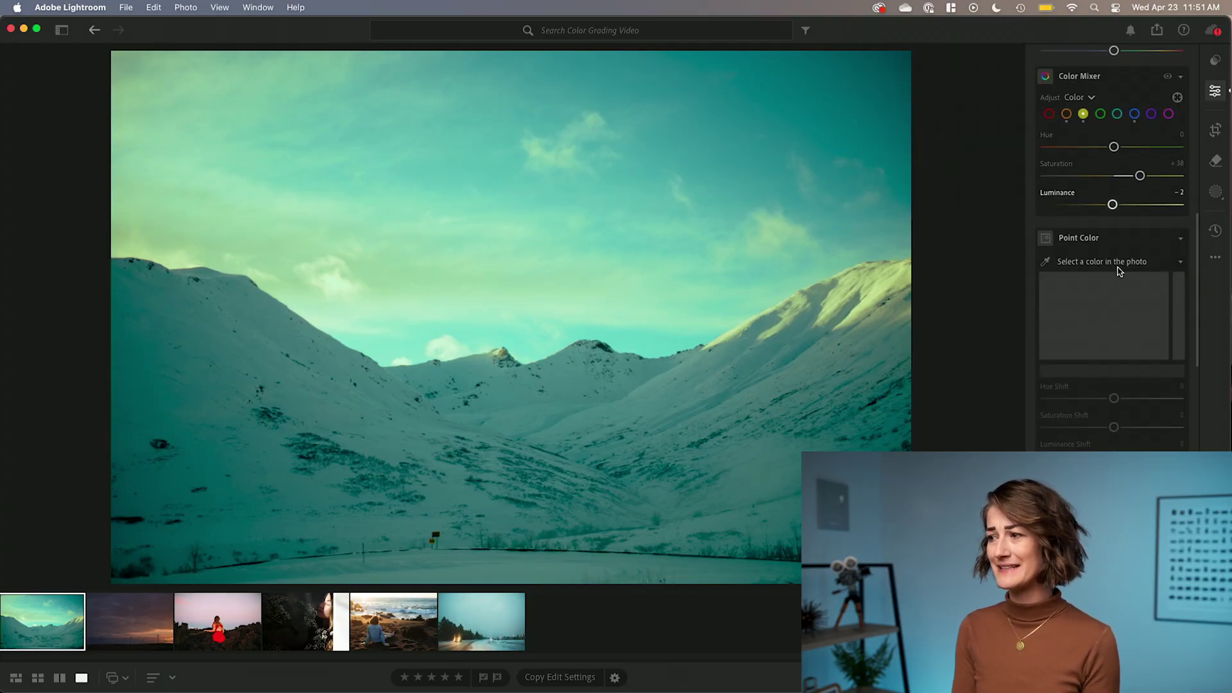
key("super+z")
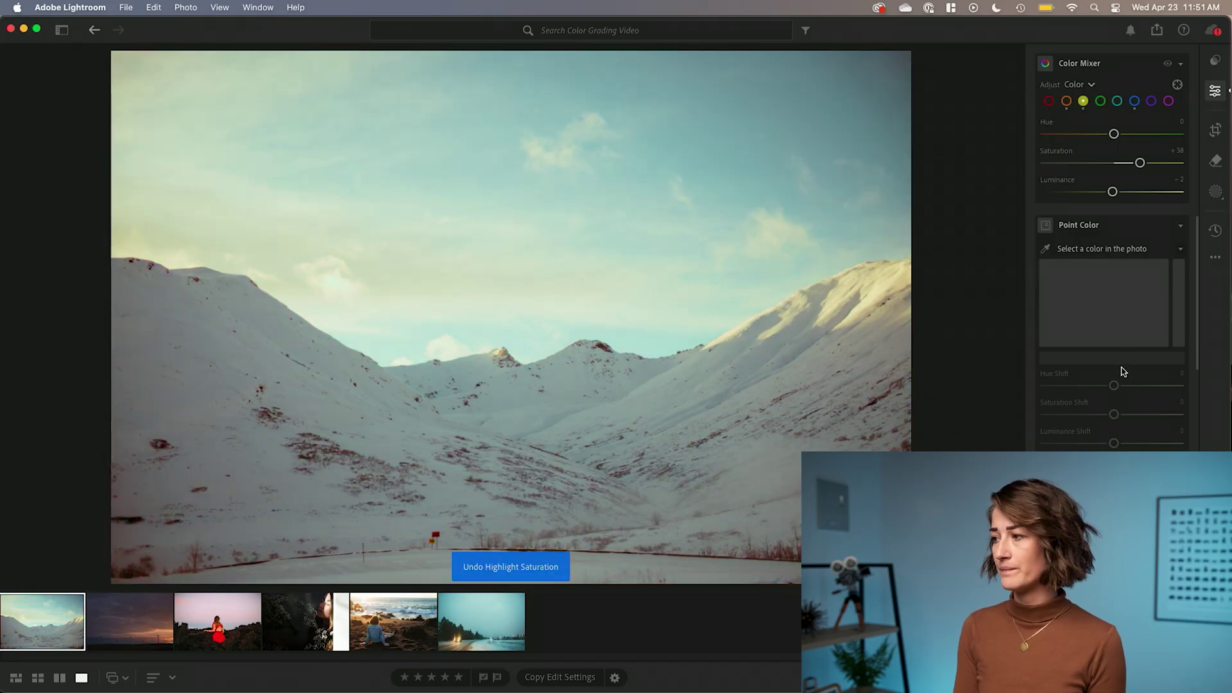
scroll(1123, 347, "down", 10)
Step: Warm the highlights to about H 49, S 43 and test a pink midtone tint
mouse_move(1143, 283)
left_mouse_down()
mouse_move(1151, 266)
mouse_move(1155, 278)
left_mouse_up()
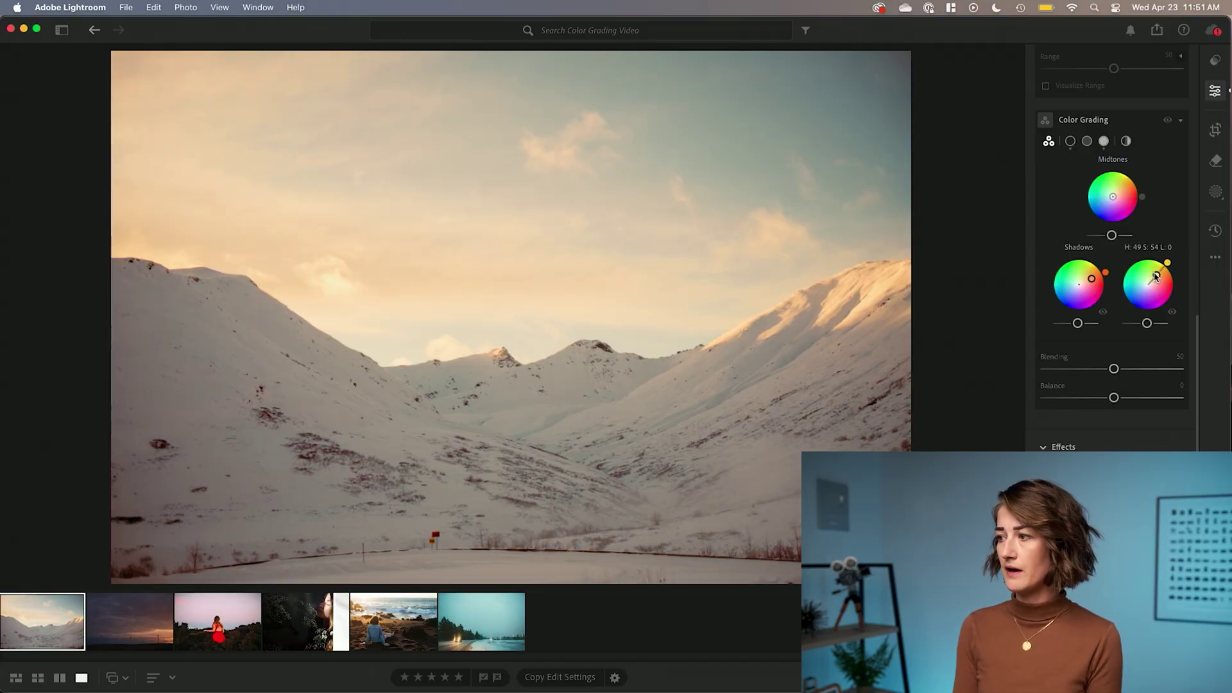
left_click_drag(1155, 278, 1155, 276)
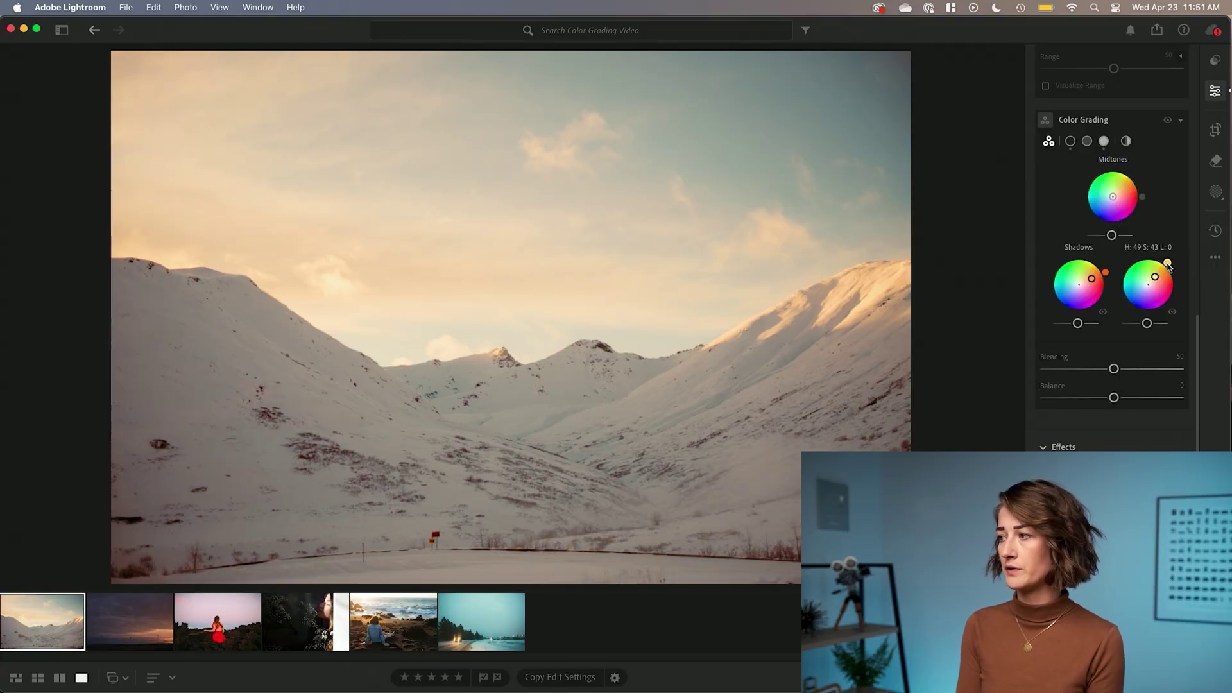
mouse_move(1113, 196)
left_mouse_down()
mouse_move(1119, 206)
mouse_move(1105, 200)
left_mouse_up()
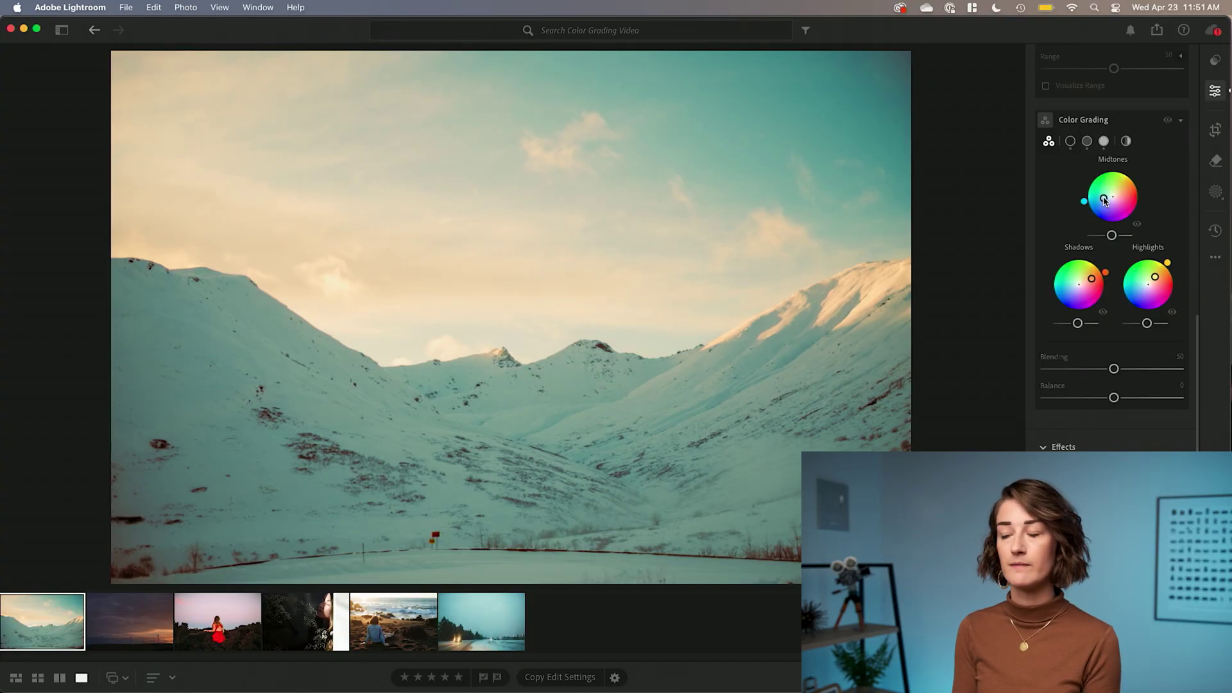
Step: Ease the midtone tint to a slight teal near centre, then open the wind-turbine photo
left_click(1105, 200)
mouse_move(1105, 201)
left_mouse_down()
mouse_move(1087, 215)
mouse_move(1110, 204)
left_mouse_up()
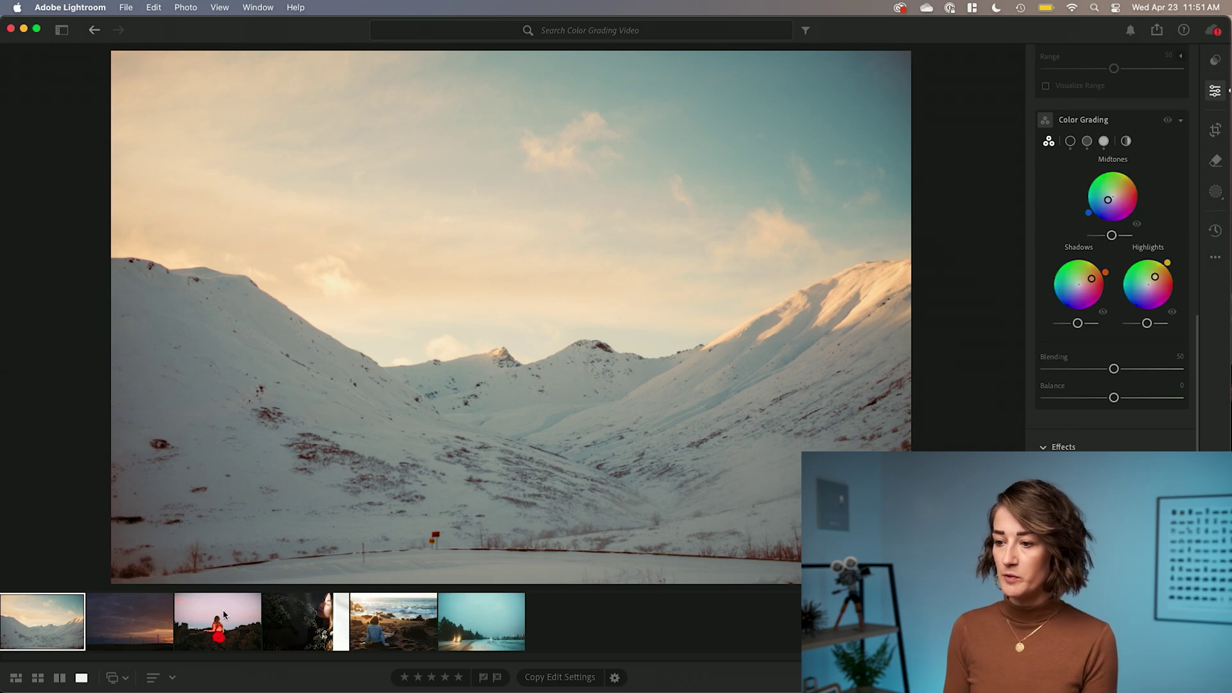
left_click(136, 620)
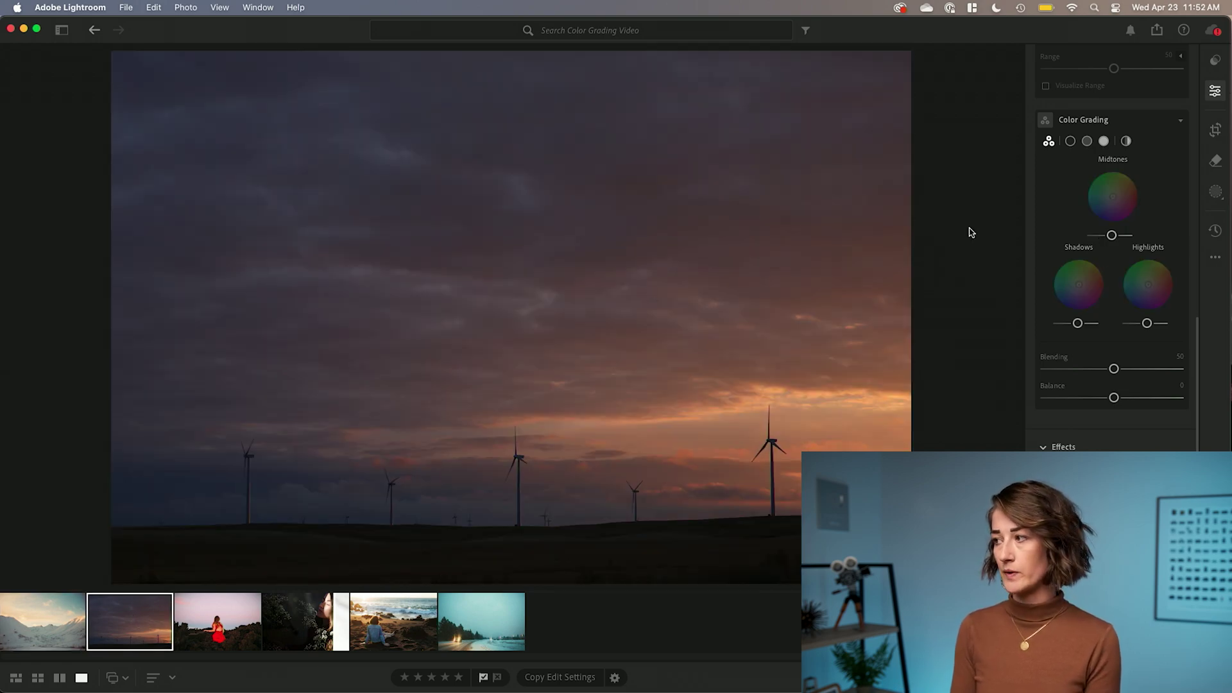
Step: Set Exposure +0.50, Contrast -11, Highlights -23, Shadows +26, Whites +29 and Blacks -20 on the turbine photo
scroll(1117, 211, "up", 10)
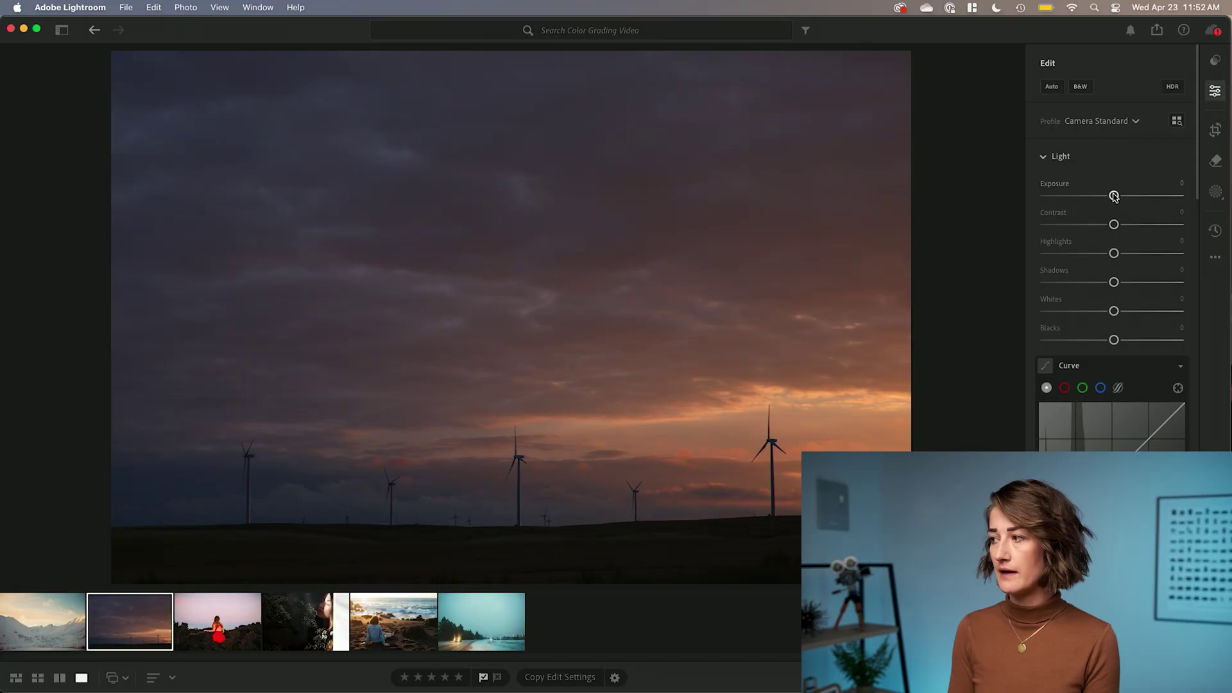
left_click_drag(1117, 195, 1121, 195)
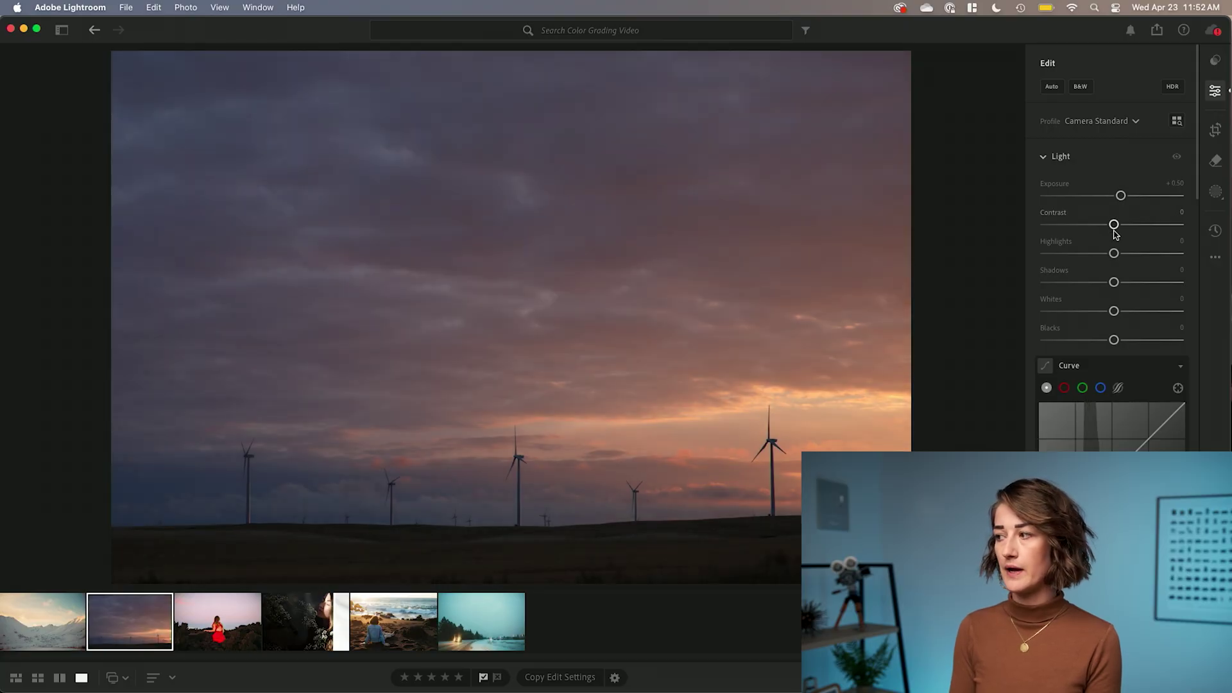
left_click_drag(1113, 254, 1098, 257)
left_click_drag(1114, 339, 1100, 340)
mouse_move(1115, 283)
left_mouse_down()
mouse_move(1147, 283)
mouse_move(1132, 283)
left_mouse_up()
left_click_drag(1114, 312, 1133, 312)
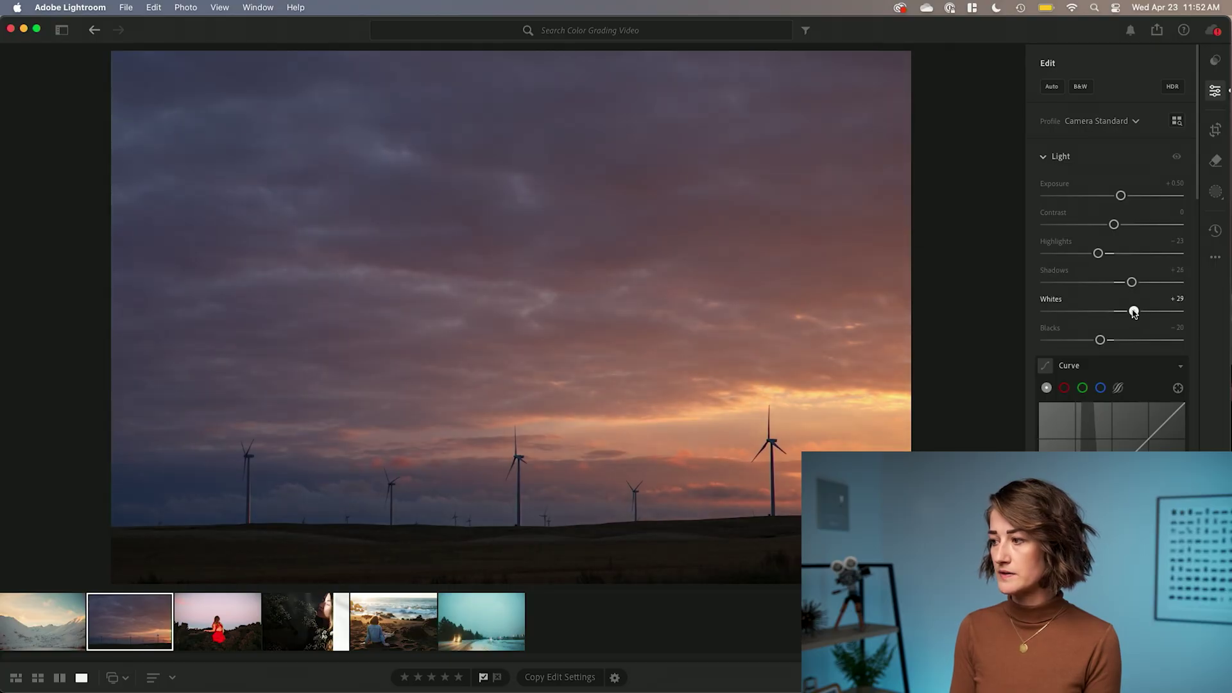
left_click_drag(1112, 224, 1114, 224)
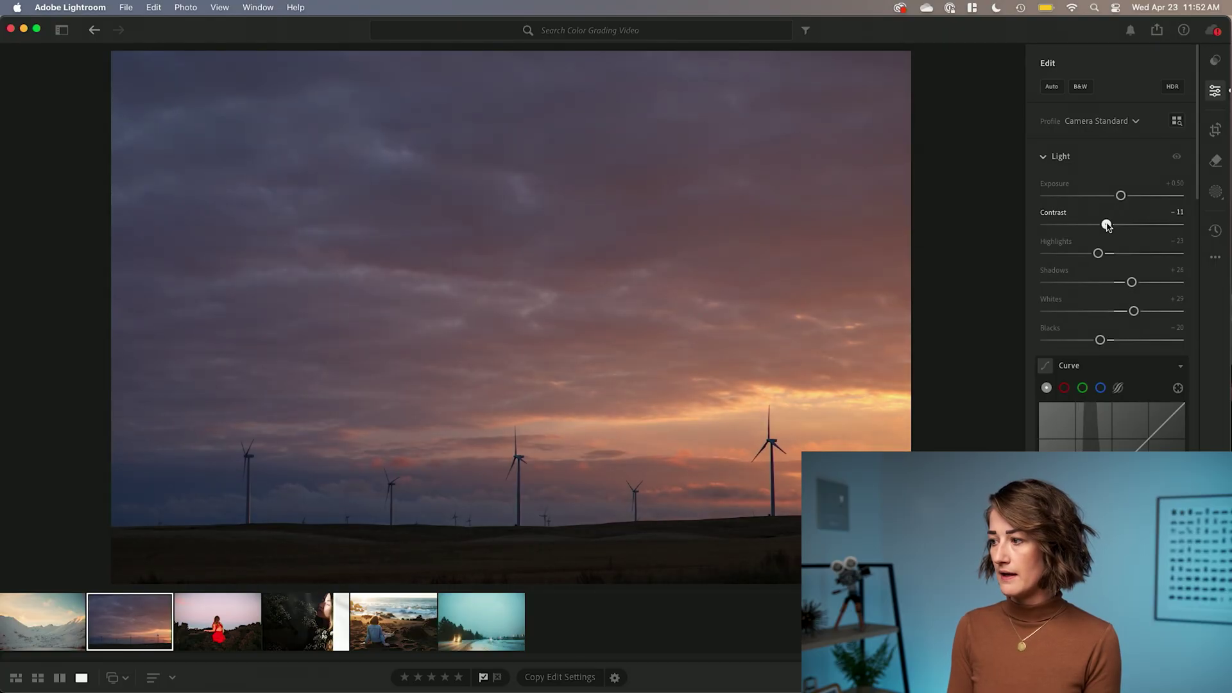
scroll(1113, 305, "down", 10)
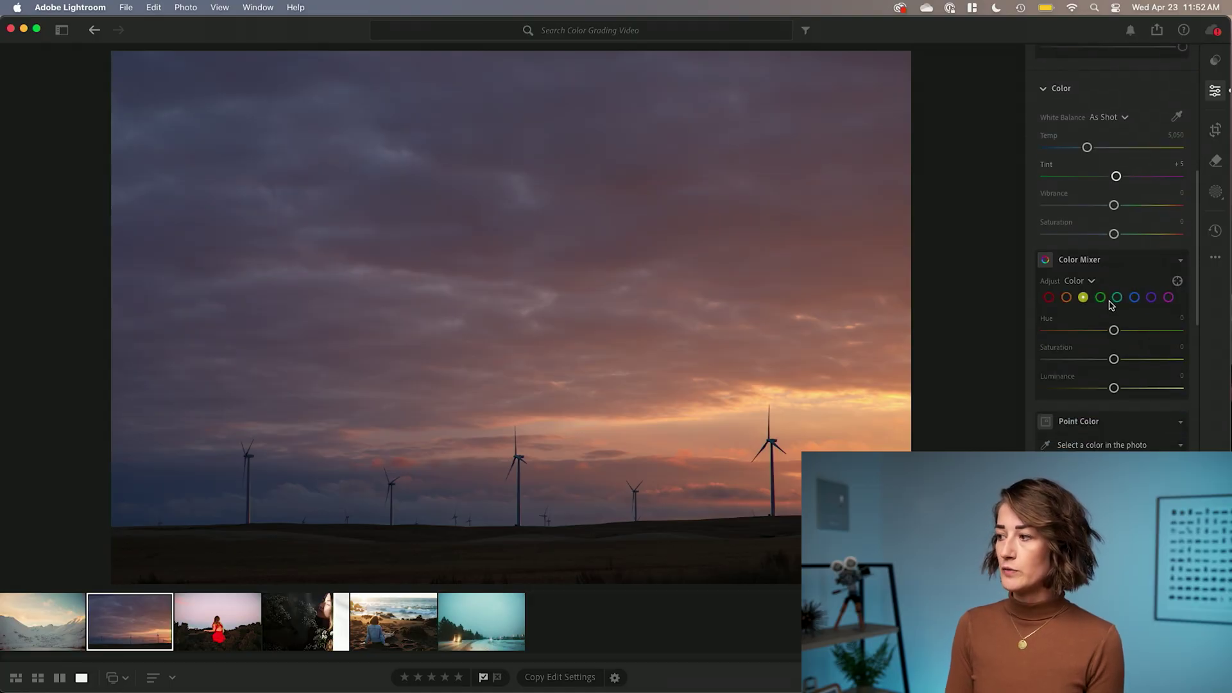
scroll(1113, 305, "down", 6)
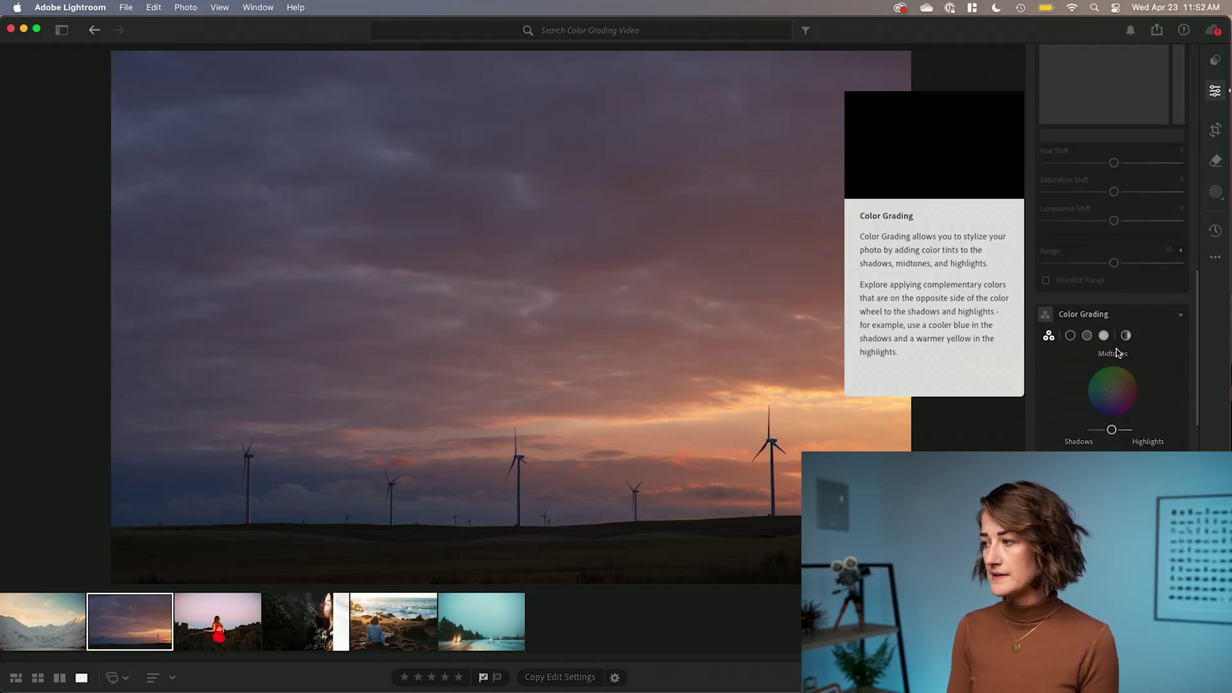
scroll(1117, 354, "down", 1)
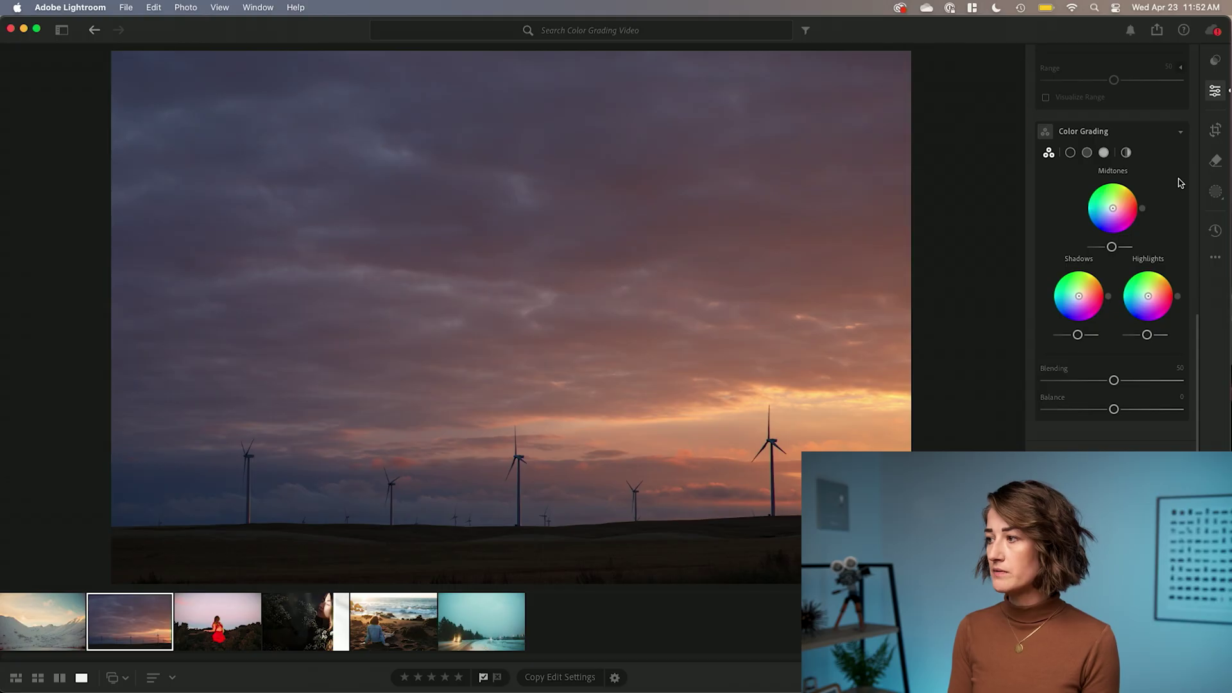
scroll(1179, 194, "up", 1)
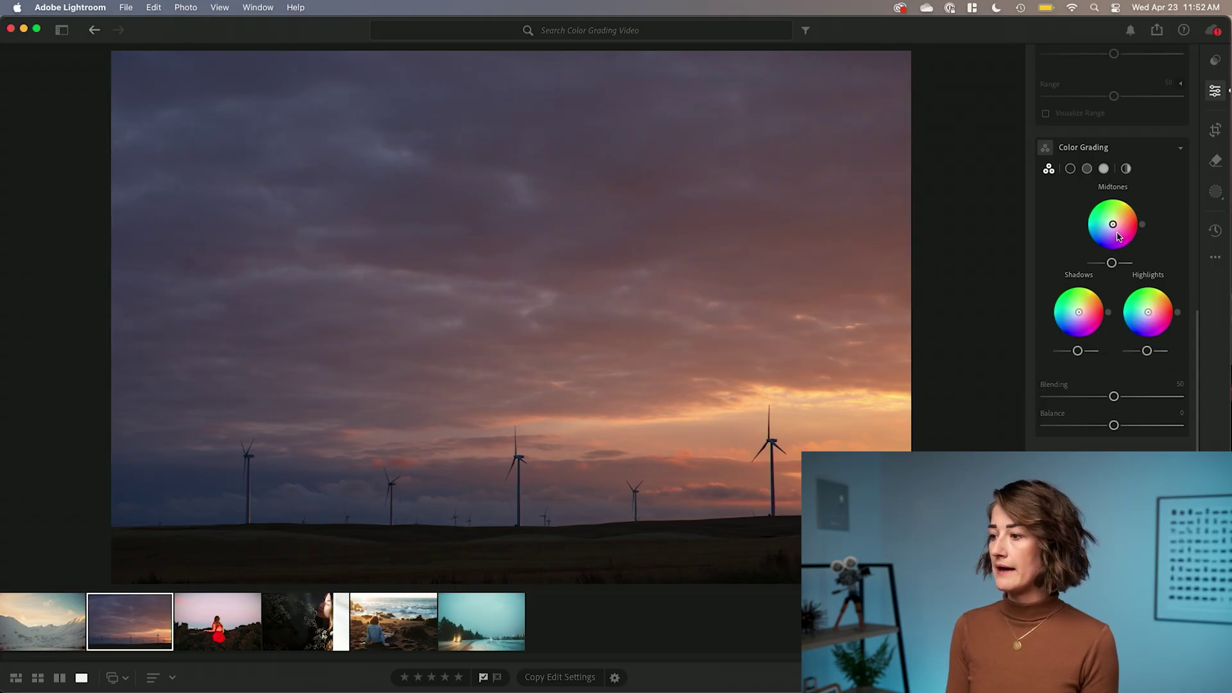
Step: Reset midtones to neutral, then grade shadows teal-blue (H 198, S 54) and highlights golden (H 42, S 41)
mouse_move(1115, 226)
left_mouse_down()
mouse_move(1110, 211)
mouse_move(1121, 235)
mouse_move(1109, 239)
mouse_move(1108, 211)
mouse_move(1114, 227)
left_mouse_up()
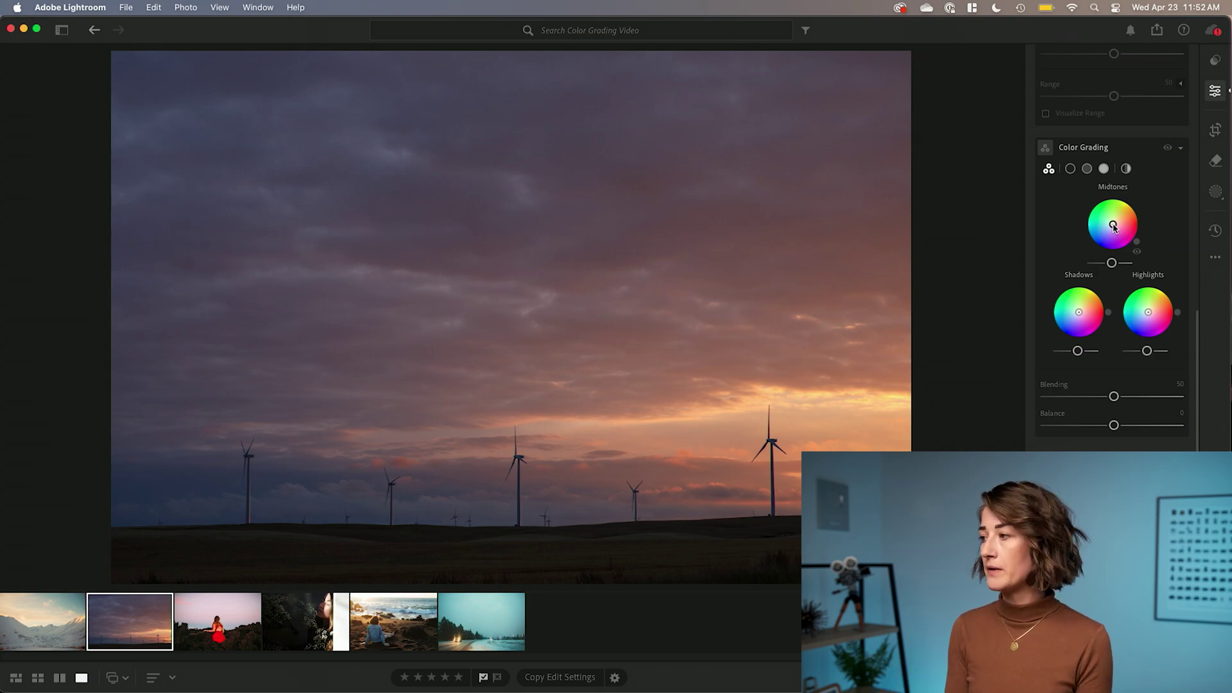
left_click_drag(1114, 227, 1111, 222)
double_click(1112, 224)
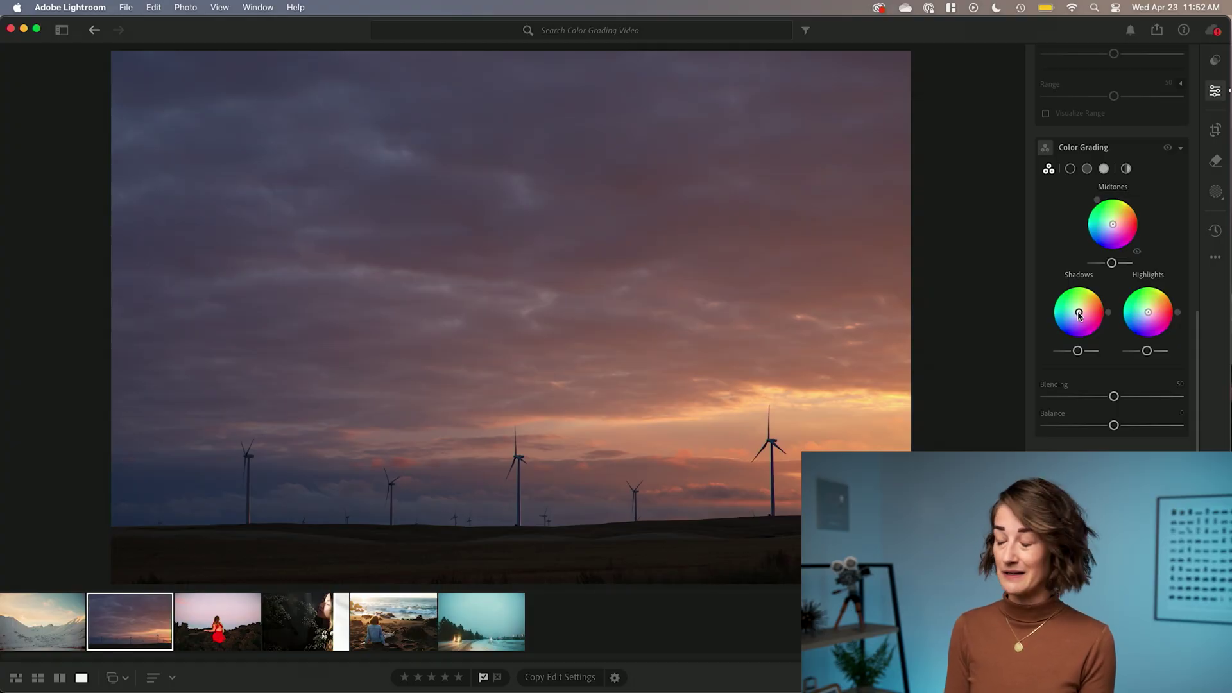
mouse_move(1079, 314)
left_mouse_down()
mouse_move(1051, 326)
mouse_move(1067, 316)
left_mouse_up()
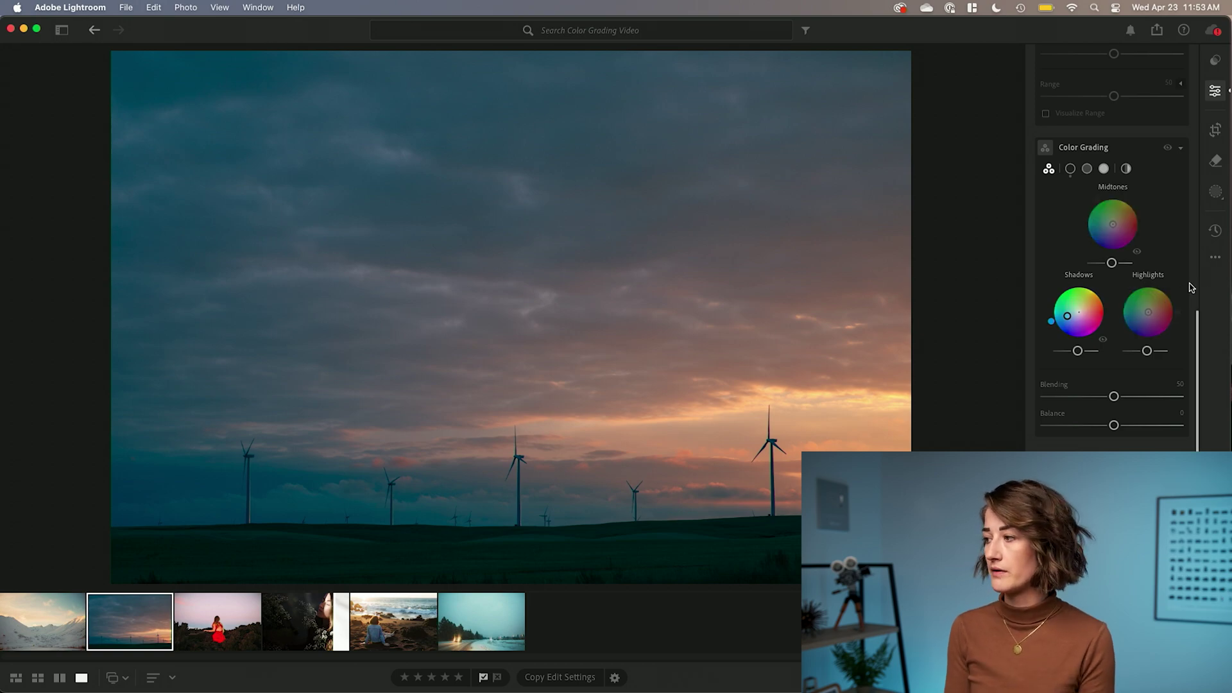
left_click_drag(1150, 315, 1157, 308)
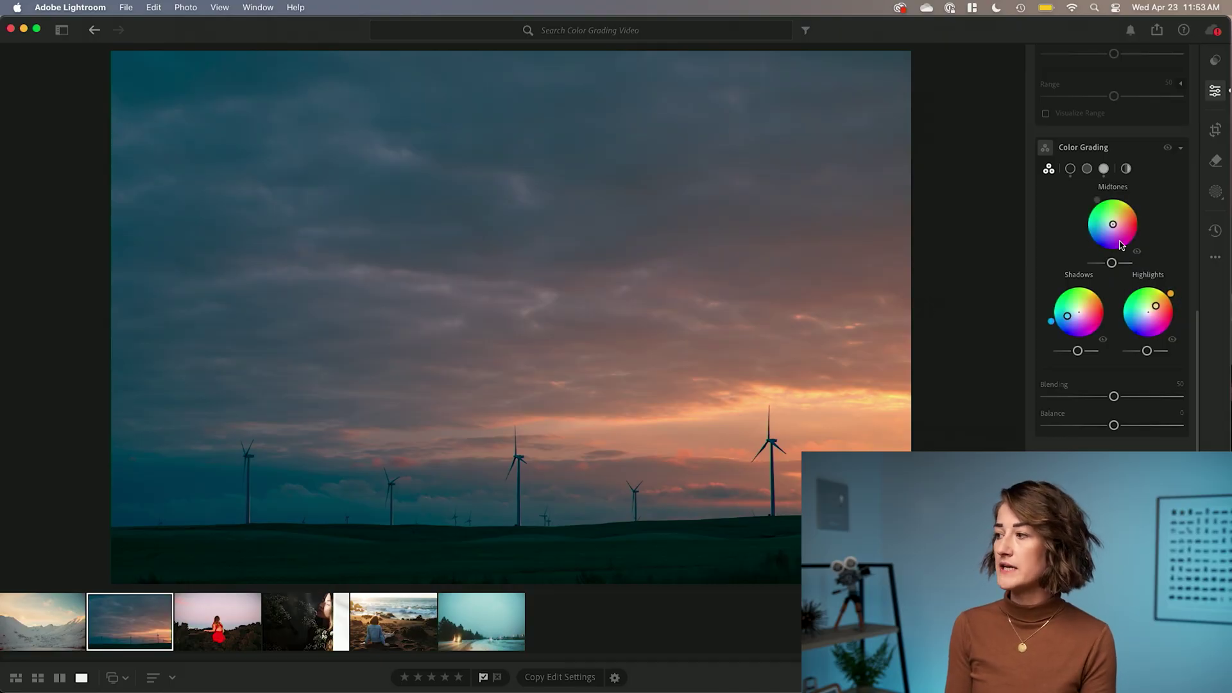
Step: Test green, orange, yellow-green, red-orange and blue-teal midtone tints, keeping midtones essentially neutral
left_click_drag(1116, 225, 1111, 220)
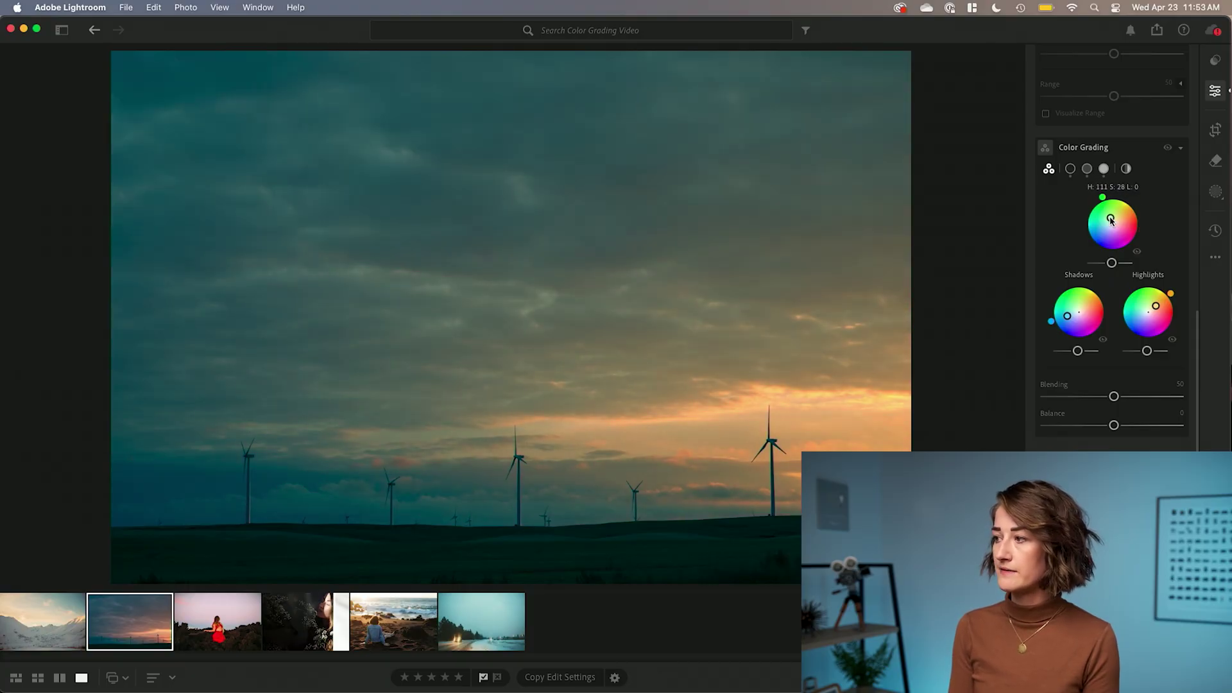
mouse_move(1112, 221)
left_mouse_down()
mouse_move(1124, 231)
mouse_move(1118, 215)
left_mouse_up()
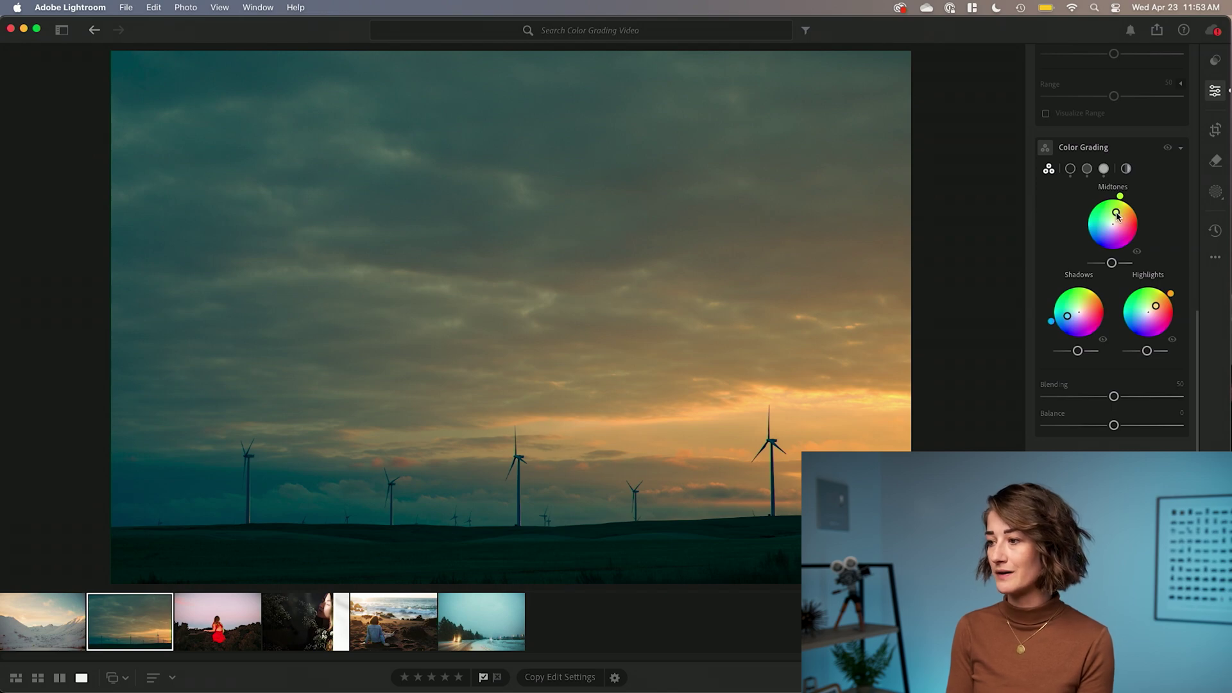
left_click_drag(1118, 217, 1142, 221)
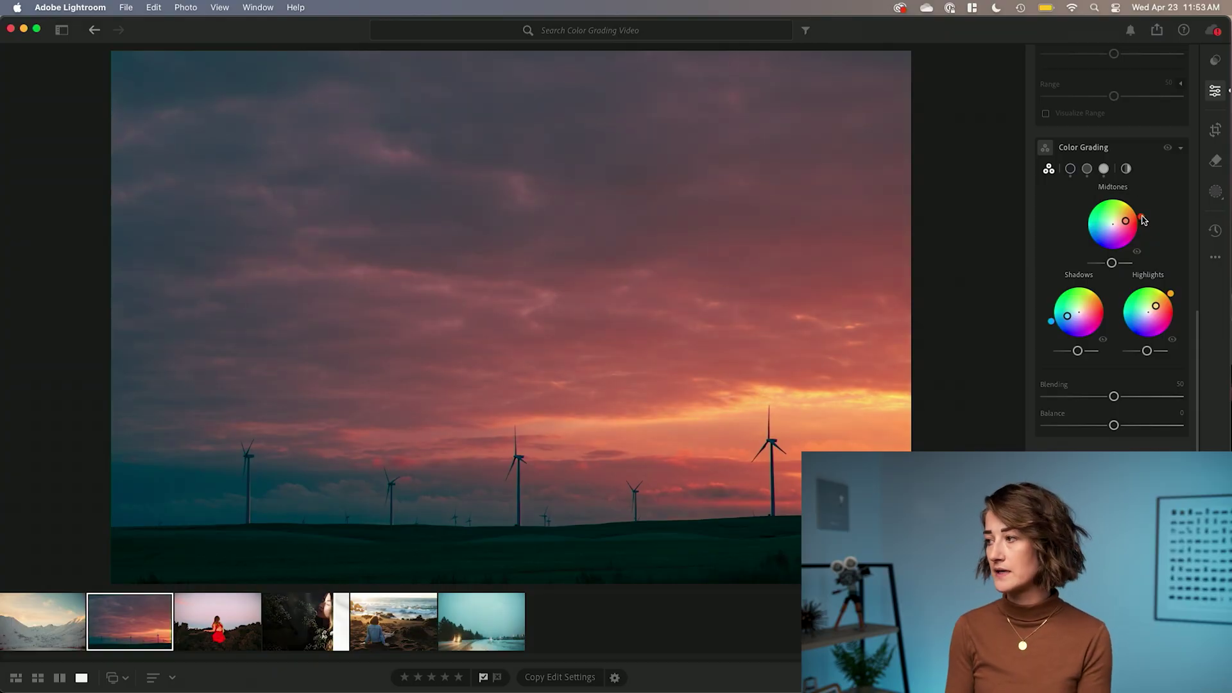
left_click_drag(1142, 220, 1114, 225)
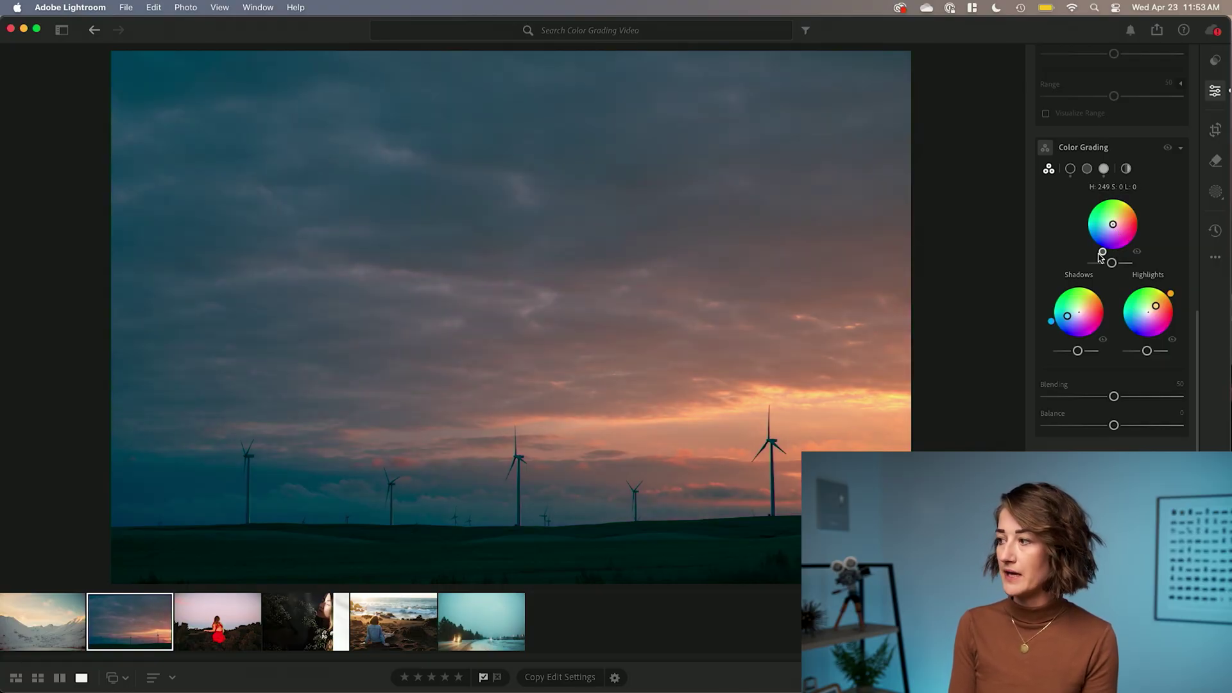
mouse_move(1113, 225)
left_mouse_down()
mouse_move(1102, 233)
mouse_move(1113, 224)
left_mouse_up()
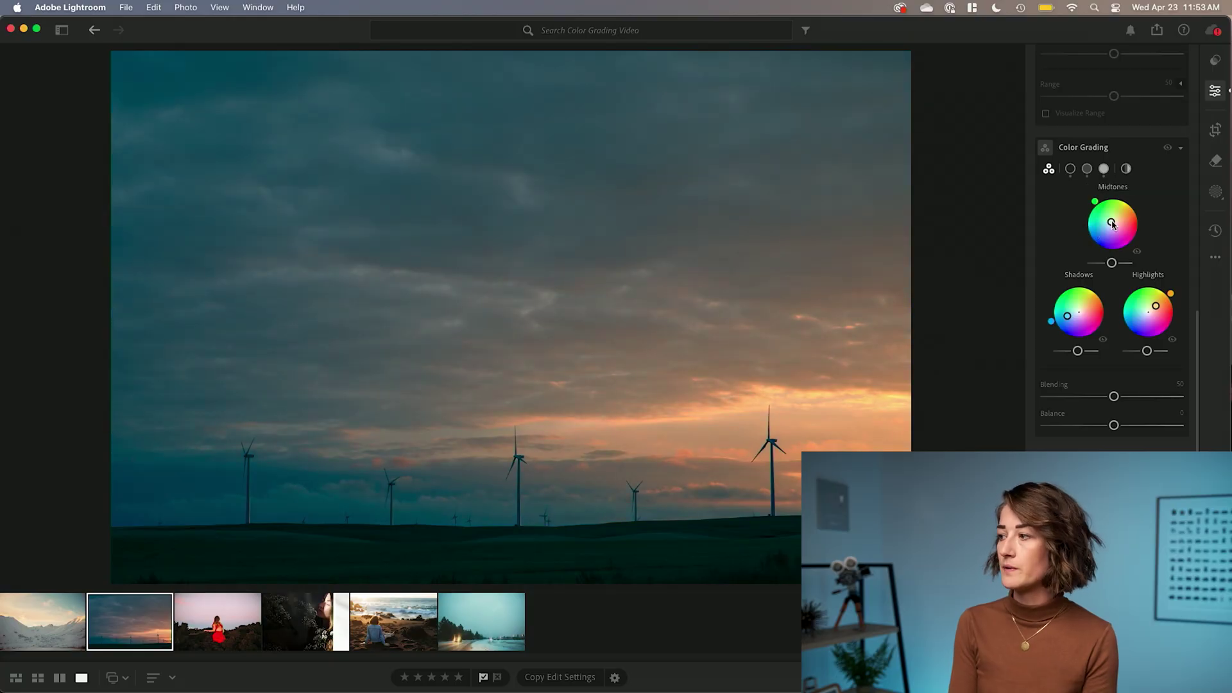
Step: Open the baby's-breath portrait and set Highlights −52, Blacks −24, Whites +12, Shadows +29
left_click(318, 631)
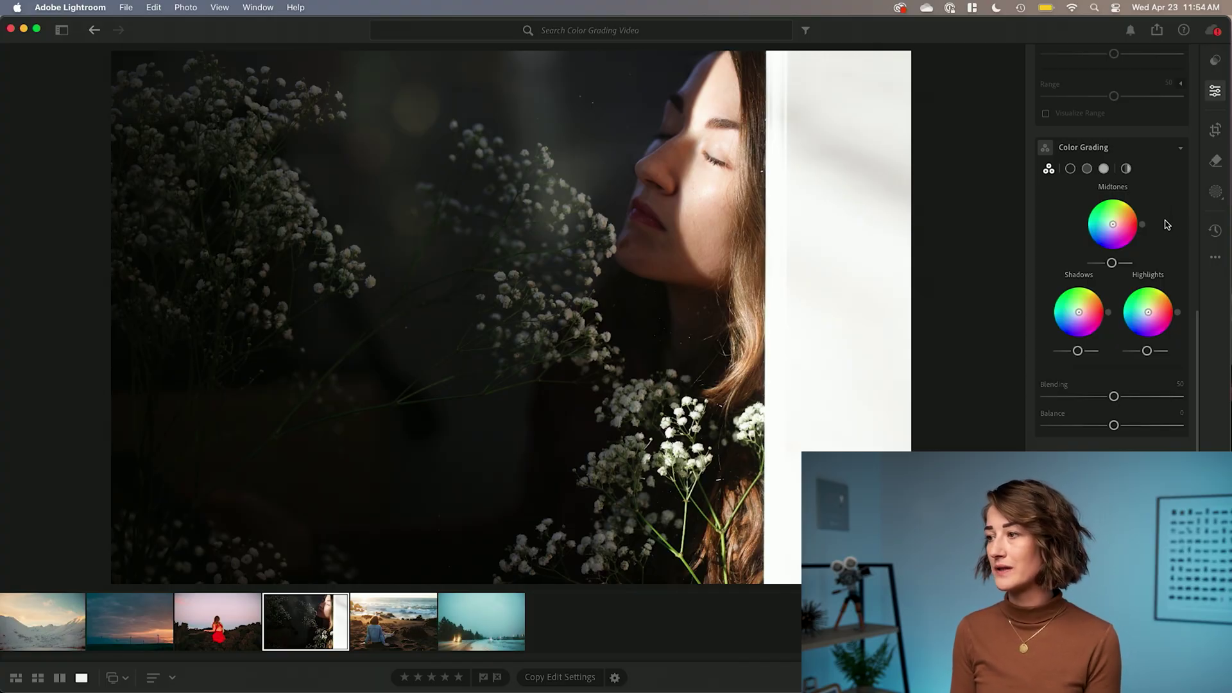
scroll(1163, 237, "up", 10)
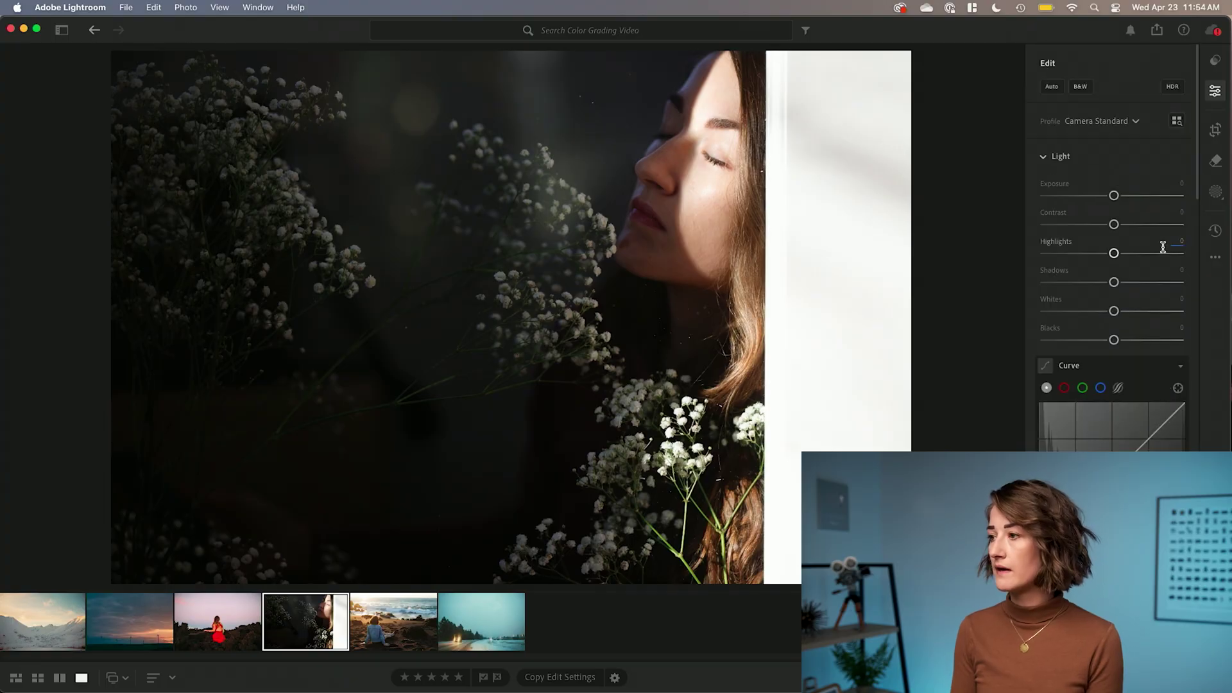
left_click_drag(1114, 254, 1083, 255)
left_click_drag(1114, 340, 1123, 312)
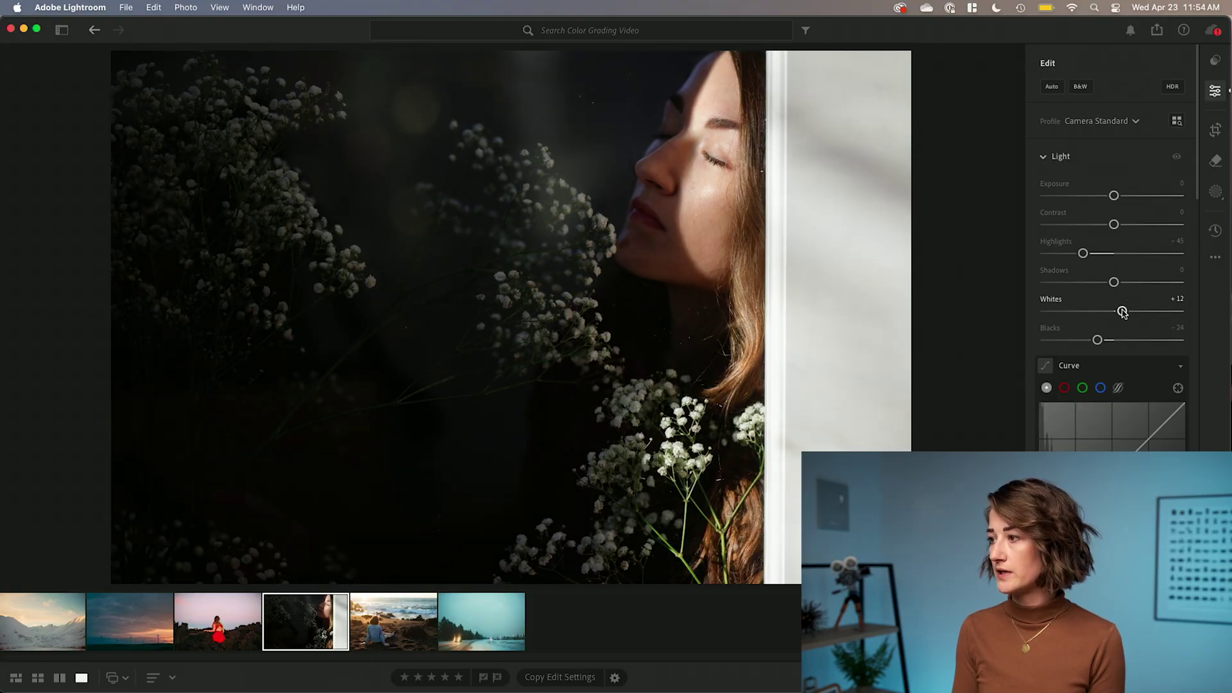
left_click_drag(1085, 255, 1082, 255)
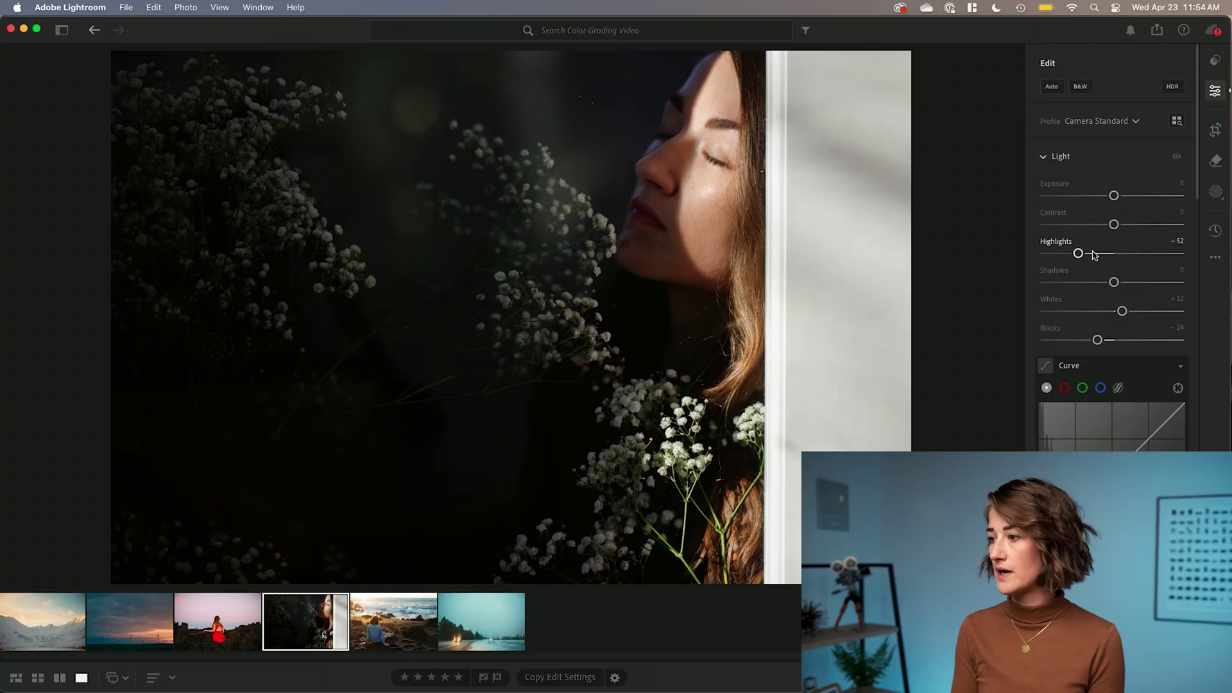
scroll(1115, 250, "down", 10)
scroll(1114, 245, "up", 10)
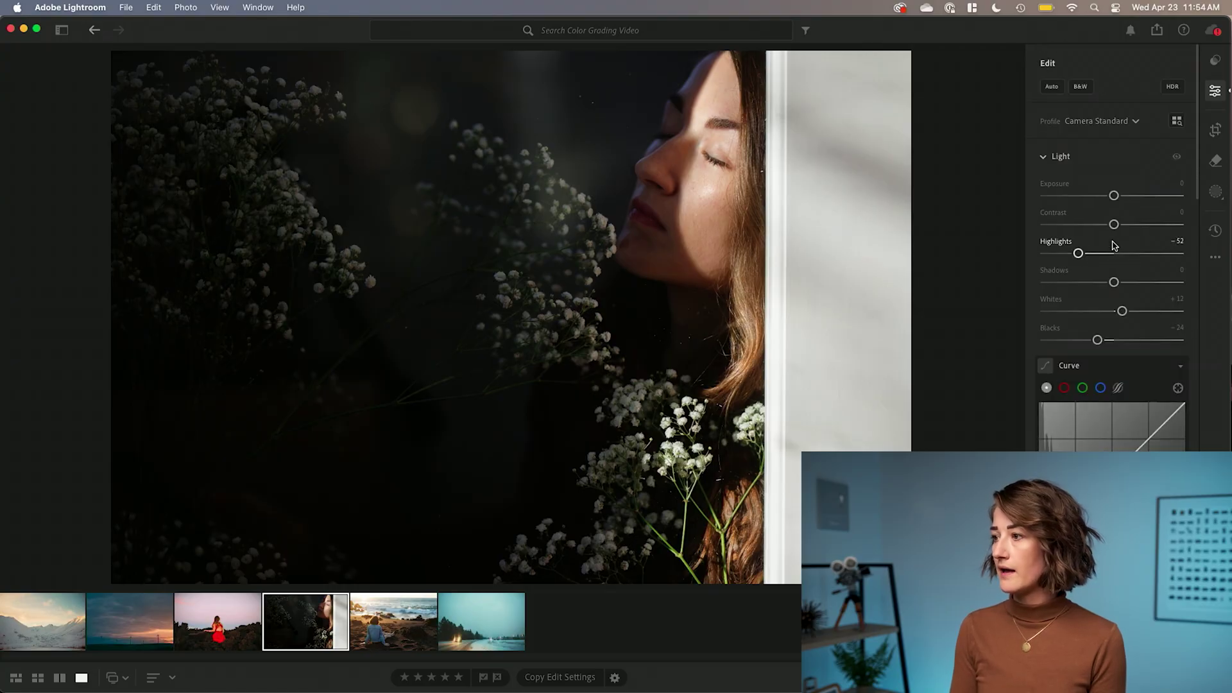
mouse_move(1115, 282)
left_mouse_down()
mouse_move(1144, 286)
mouse_move(1133, 283)
left_mouse_up()
scroll(1078, 245, "down", 15)
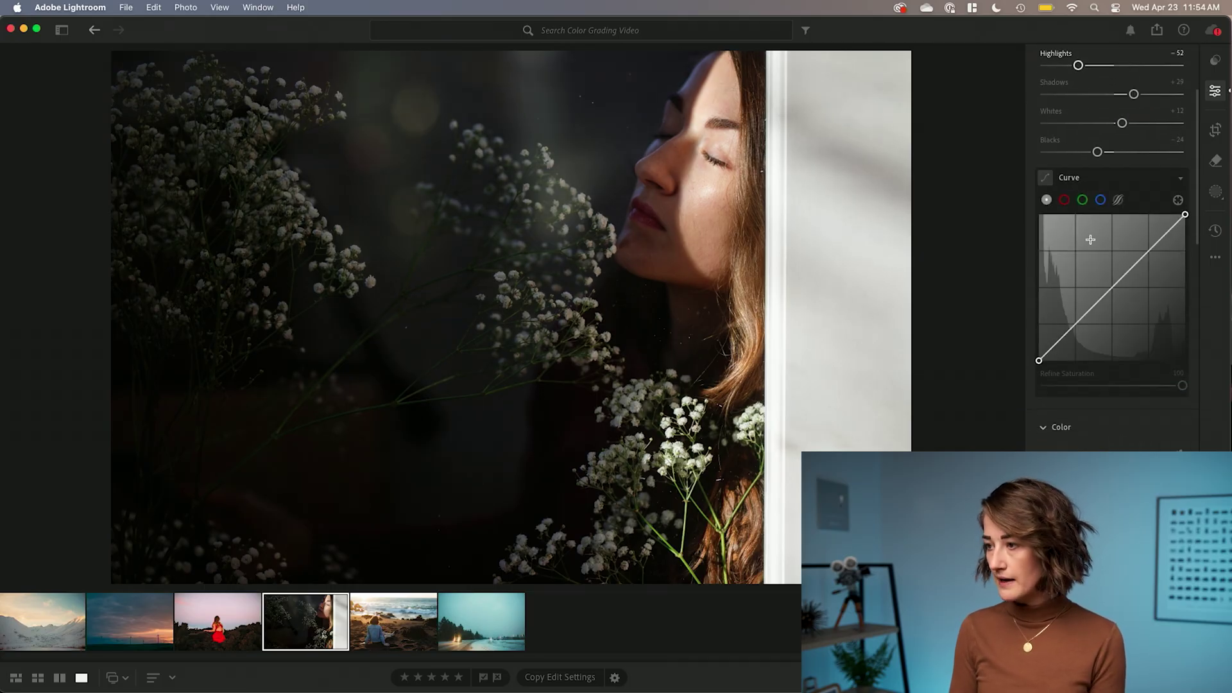
Step: Tint the portrait's highlights warm orange (about H 46, S 32) in Color Grading
scroll(1135, 242, "down", 12)
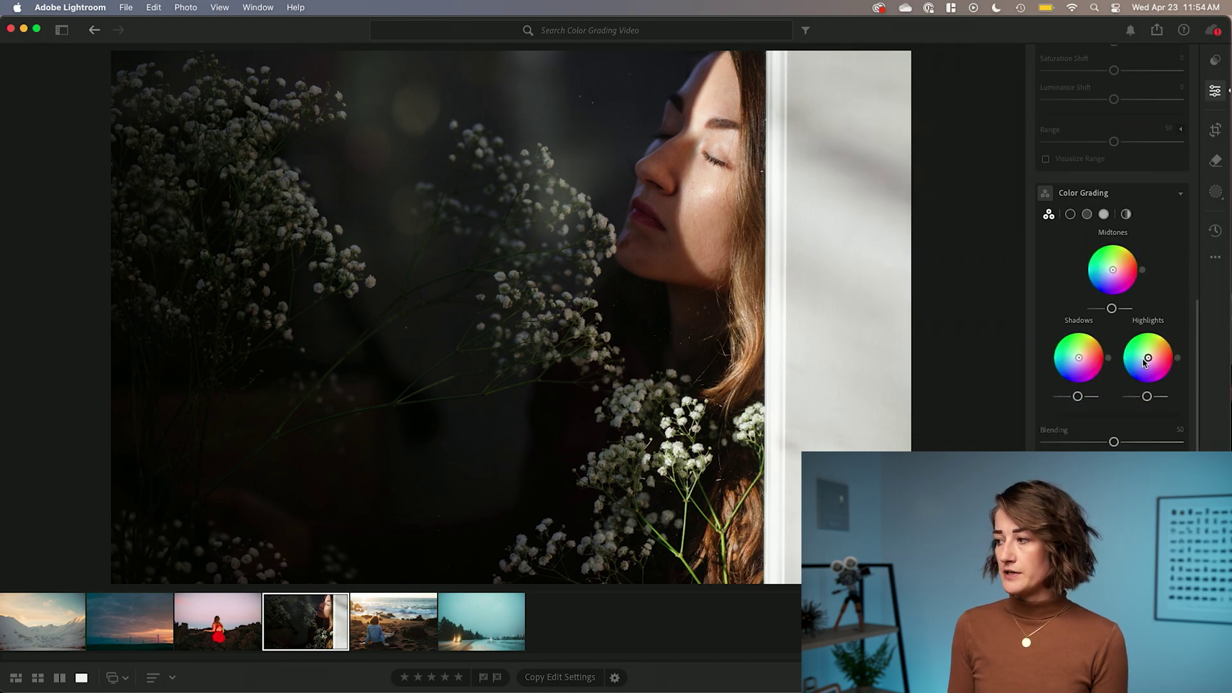
left_click_drag(1149, 357, 1158, 352)
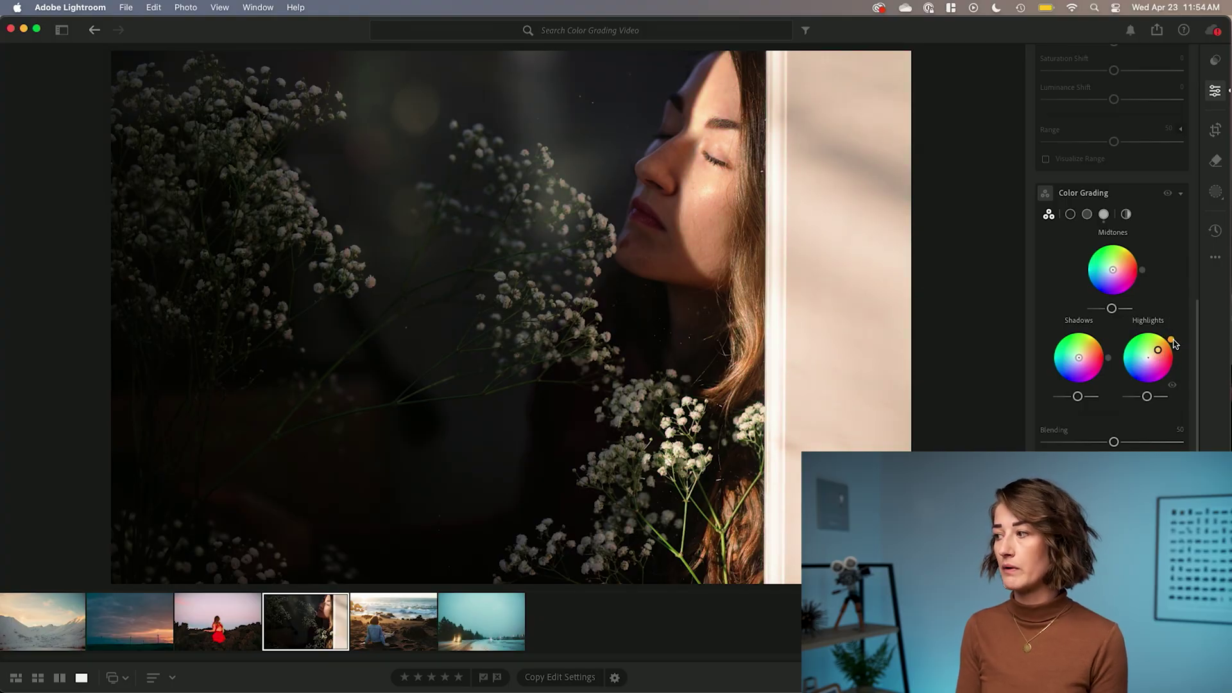
left_click_drag(1155, 354, 1156, 356)
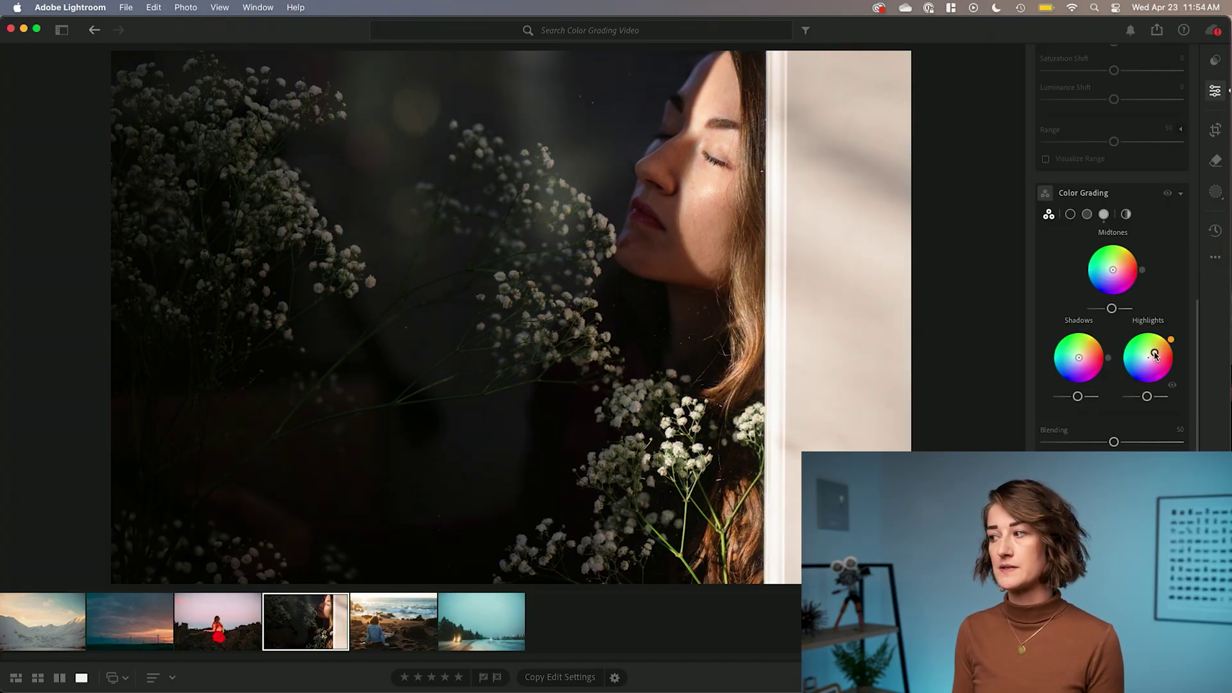
double_click(1156, 356)
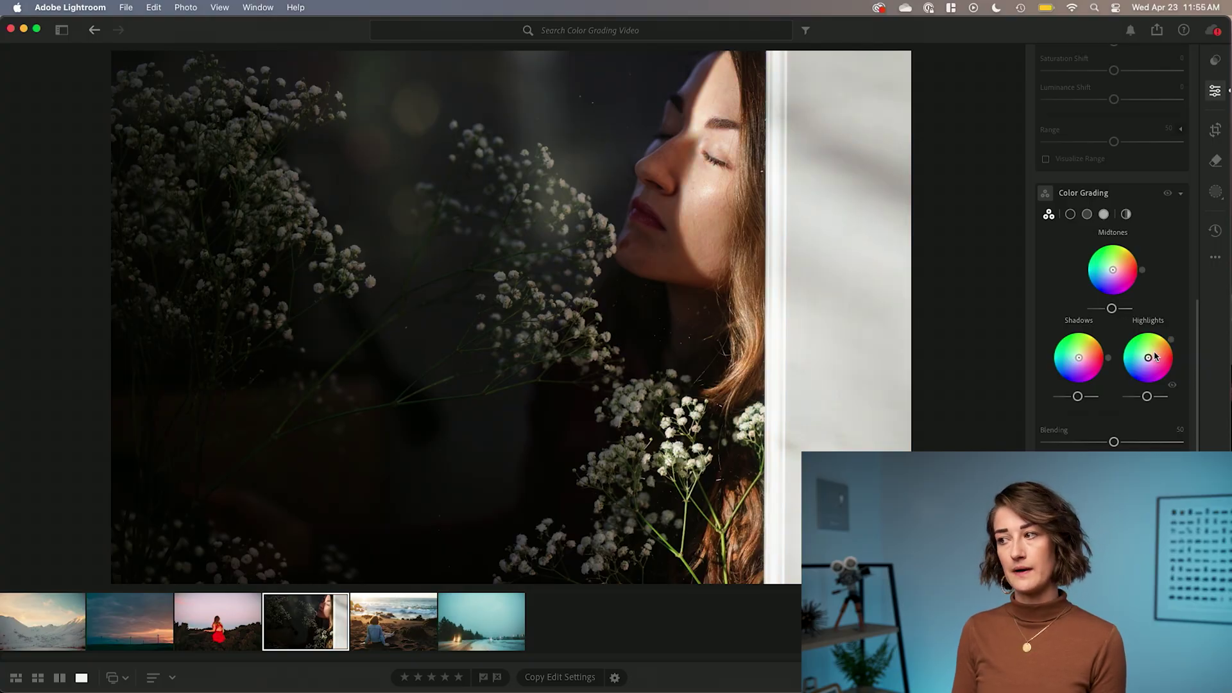
left_click_drag(1155, 356, 1154, 354)
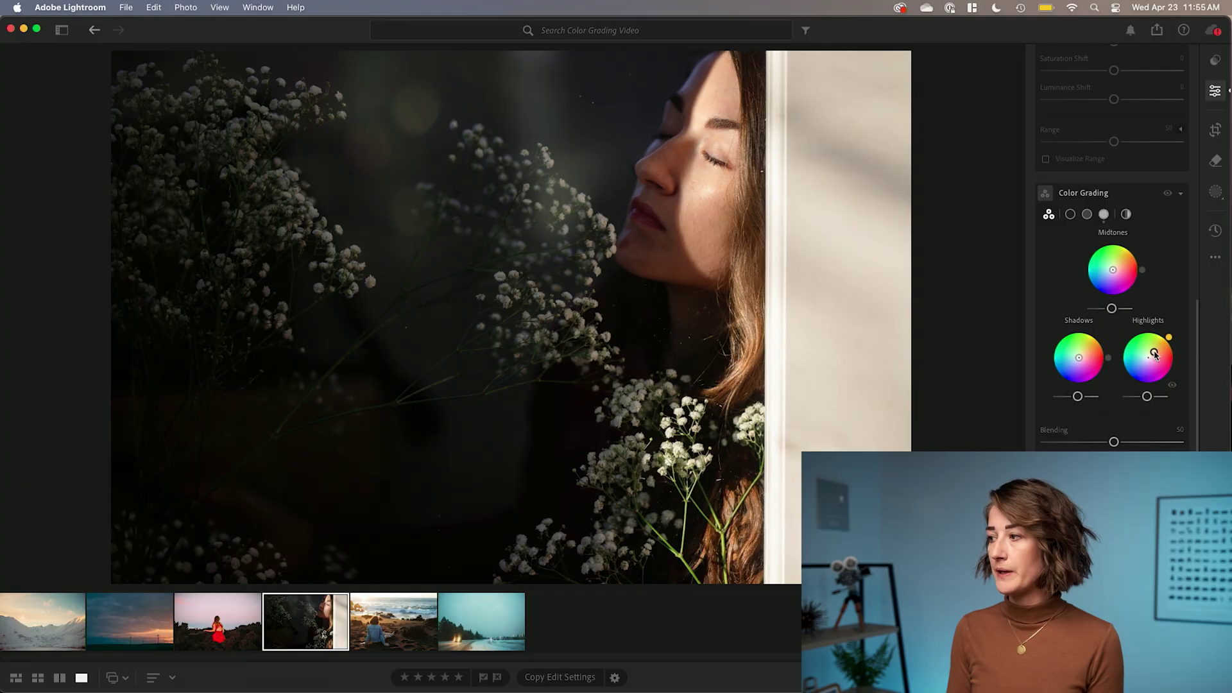
Step: Tint the portrait's shadows red-magenta (H 347) and nudge the midtones toward purple
mouse_move(1079, 357)
left_mouse_down()
mouse_move(1070, 344)
mouse_move(1071, 365)
mouse_move(1077, 348)
mouse_move(1086, 362)
left_mouse_up()
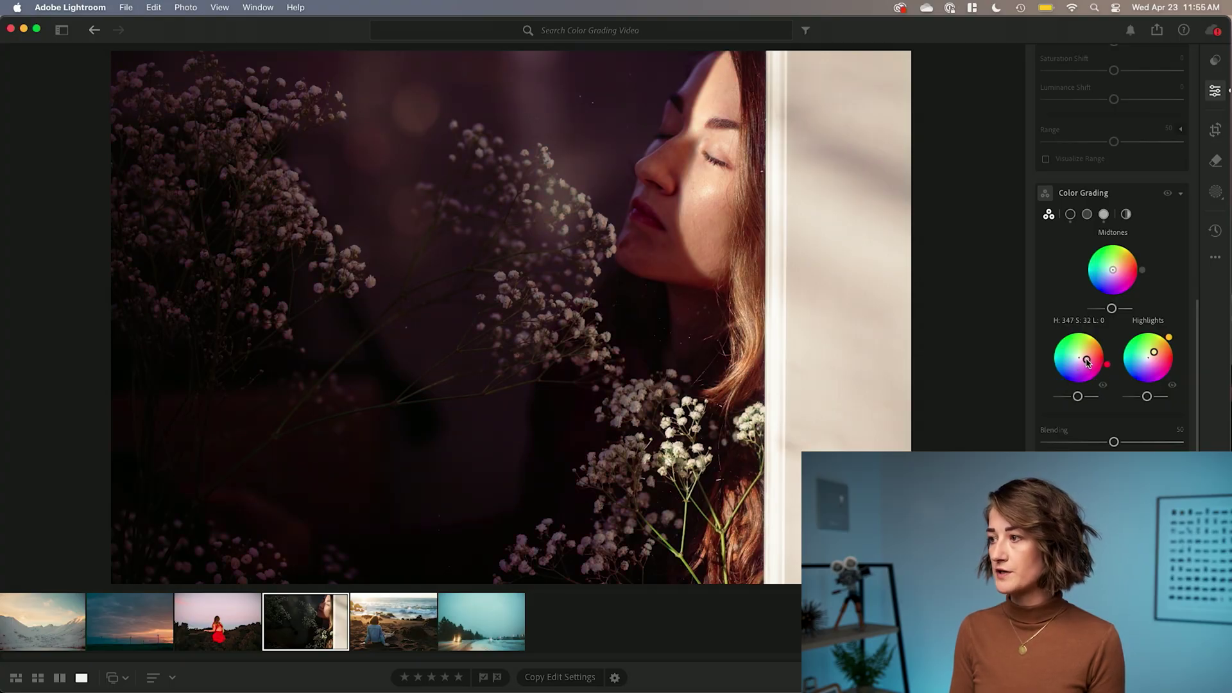
left_click_drag(1087, 363, 1087, 362)
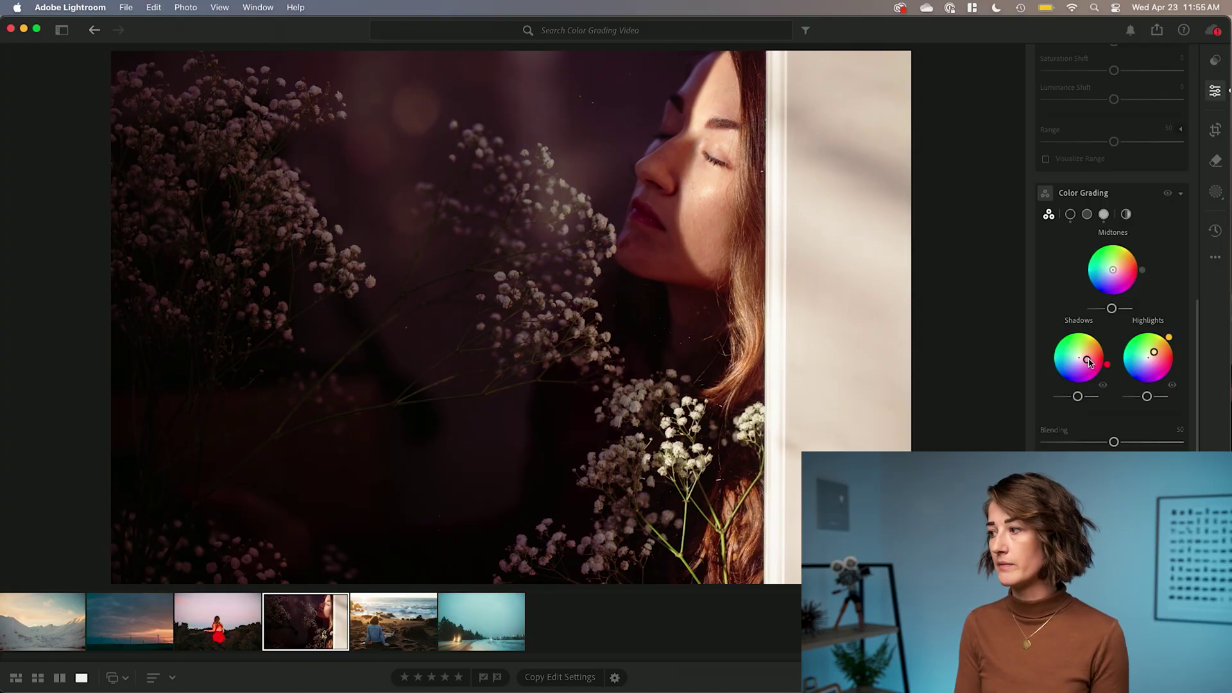
left_click_drag(1086, 359, 1088, 361)
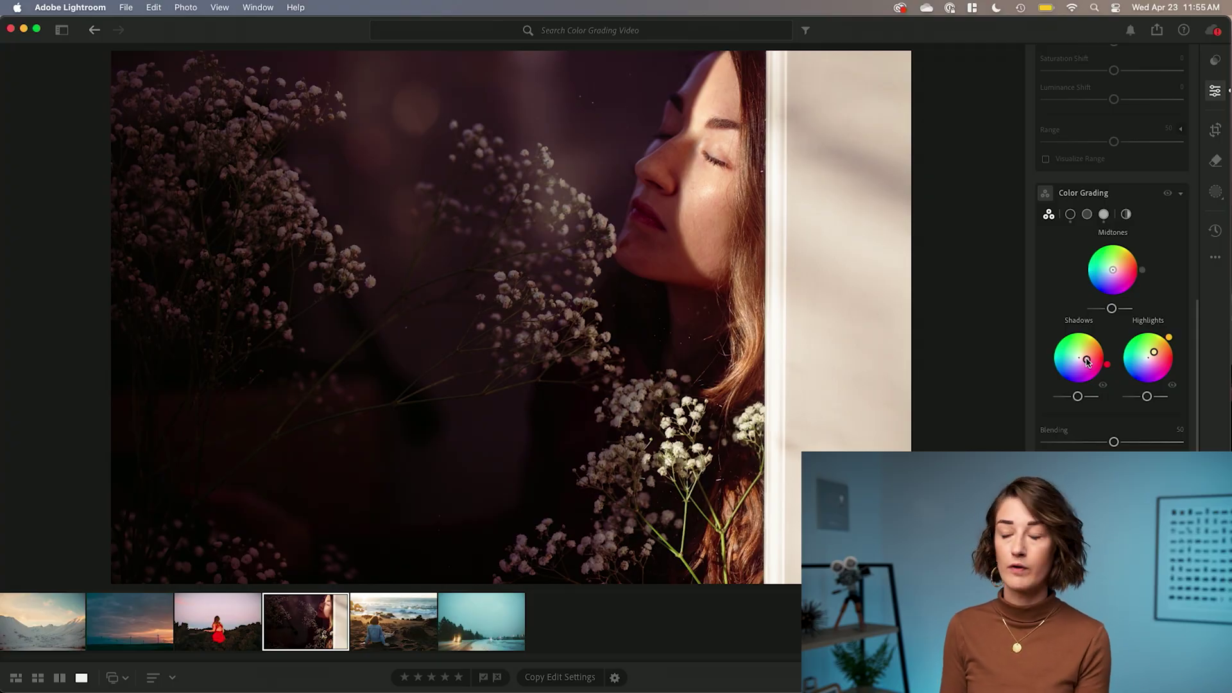
mouse_move(1115, 274)
left_mouse_down()
mouse_move(1105, 263)
mouse_move(1107, 283)
mouse_move(1126, 280)
mouse_move(1122, 267)
mouse_move(1122, 282)
mouse_move(1114, 274)
left_mouse_up()
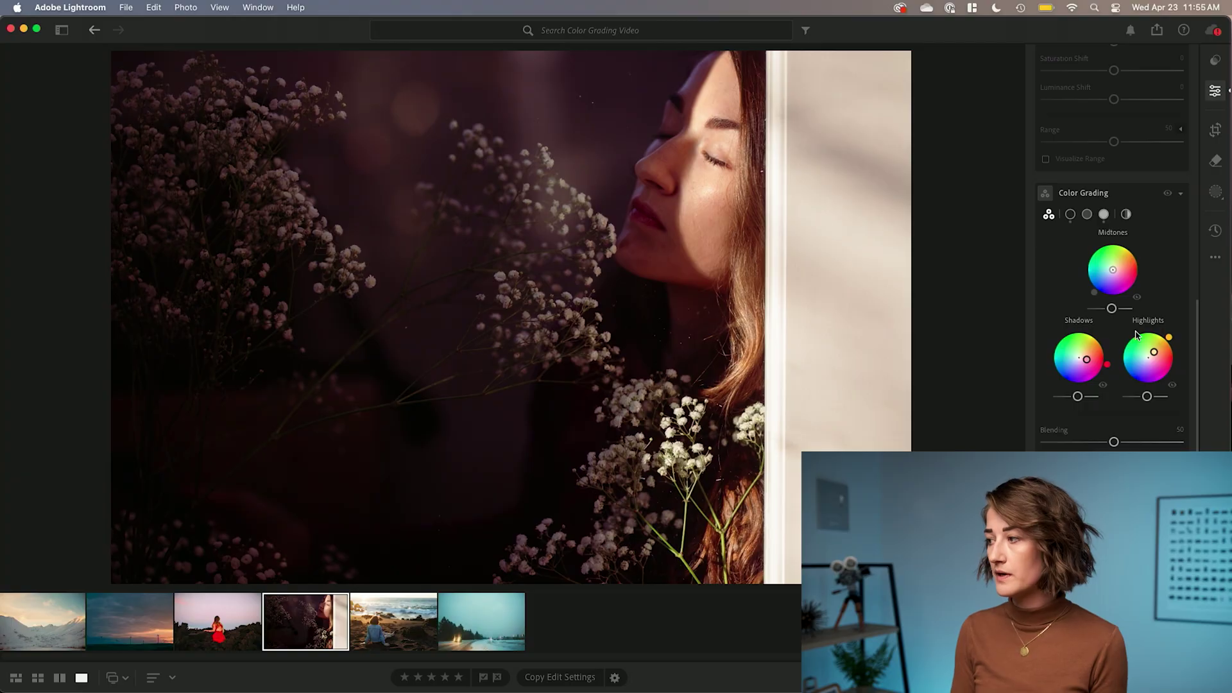
Step: Fine-tune the warm highlight tint, undo a green trial, and open the beach photo
left_click_drag(1154, 356, 1158, 354)
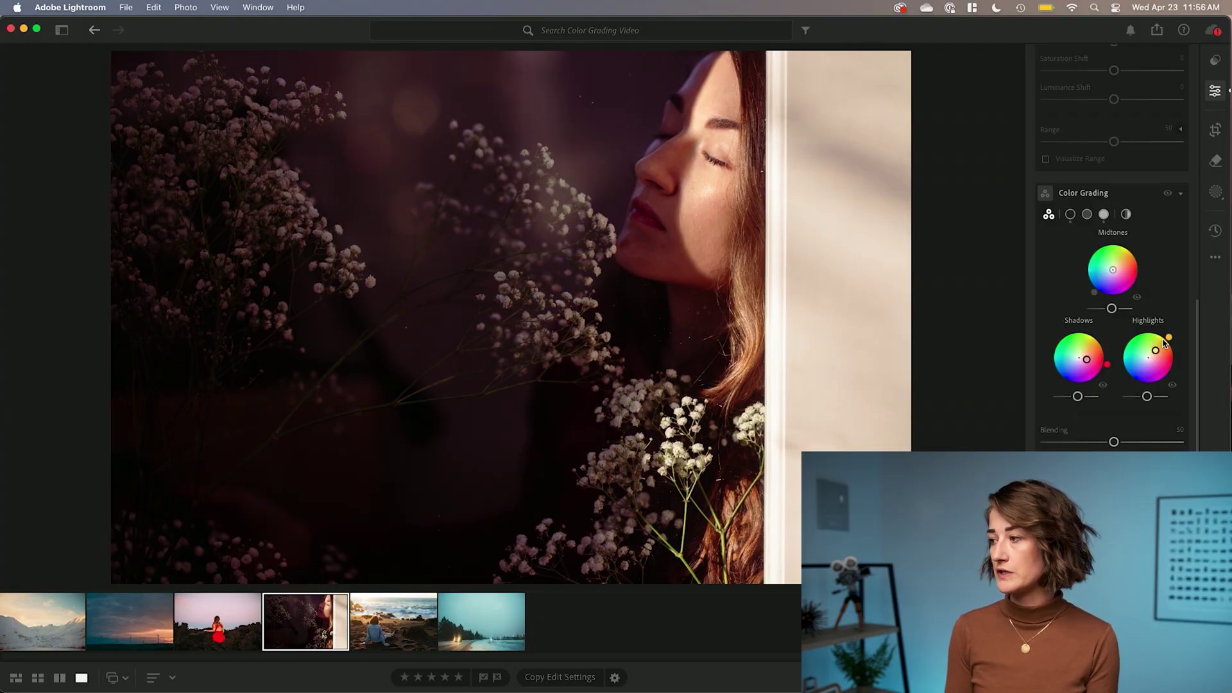
left_click_drag(1169, 341, 1143, 327)
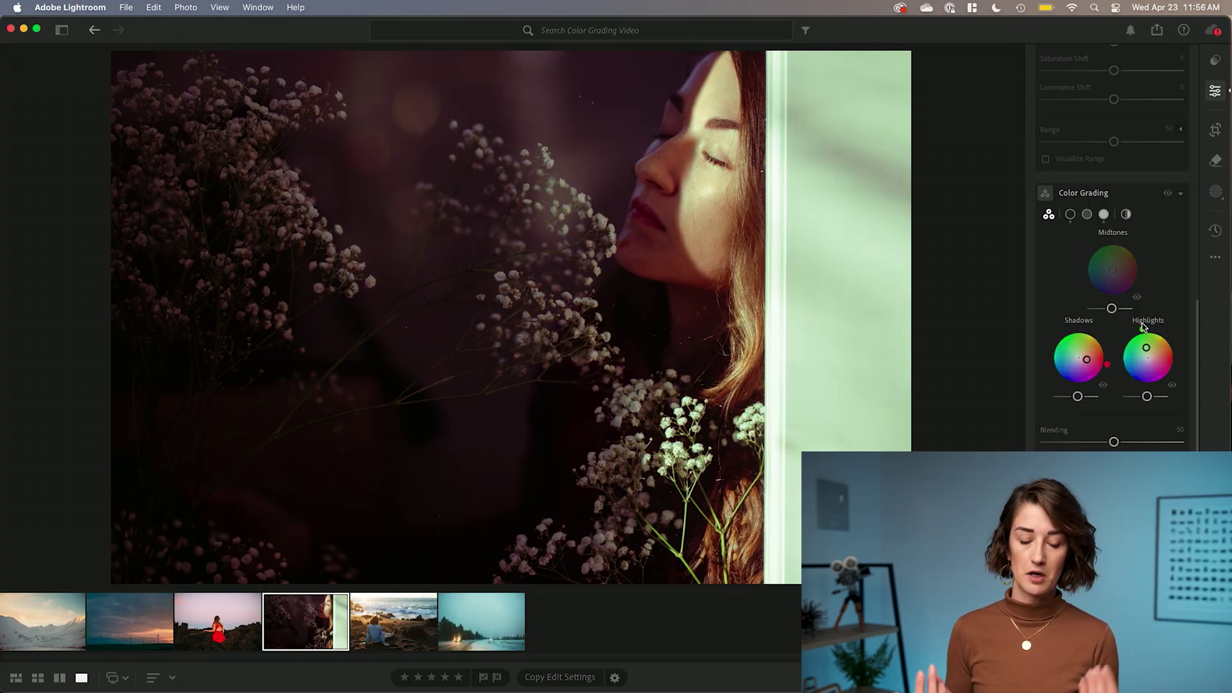
key("super+z")
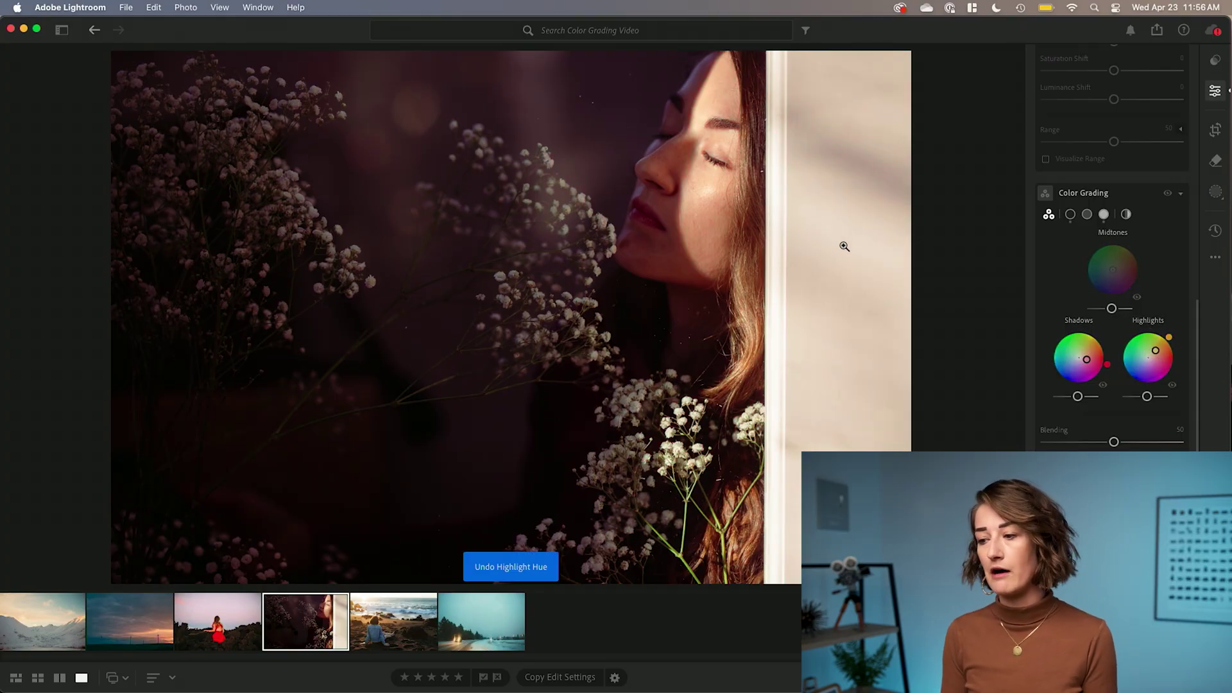
left_click(369, 613)
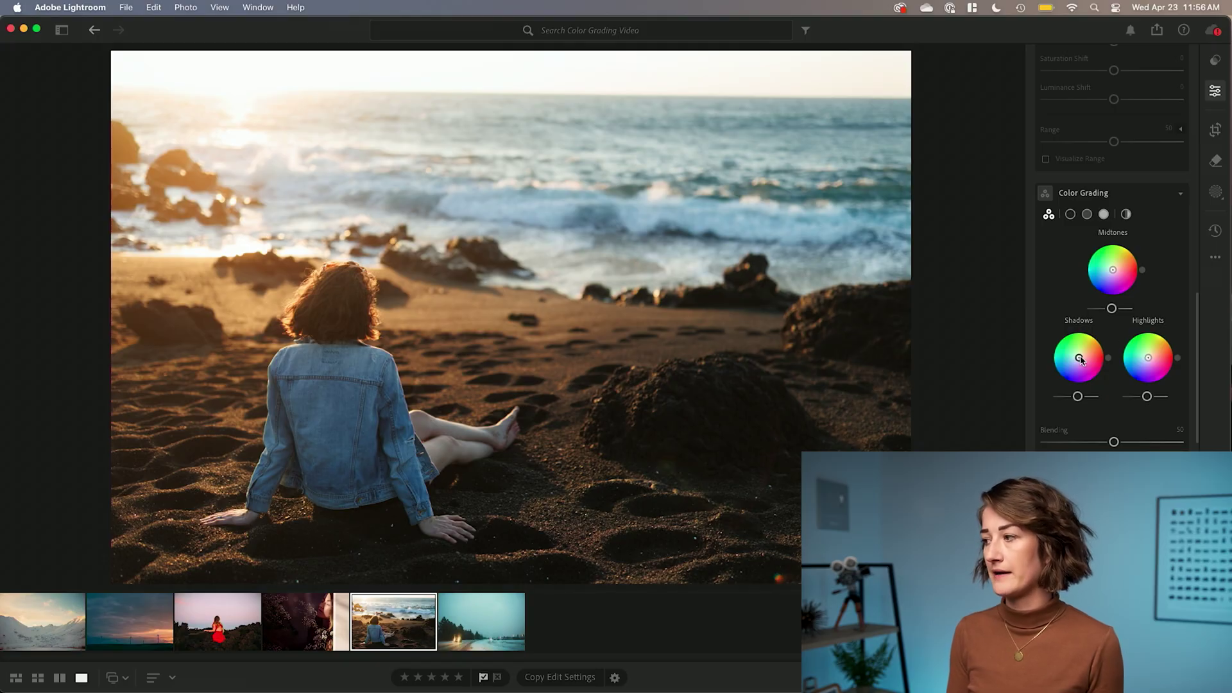
Step: Tint the beach photo's shadows warm red (H 13, S 53) after briefly trying blue
left_click_drag(1081, 359, 1069, 370)
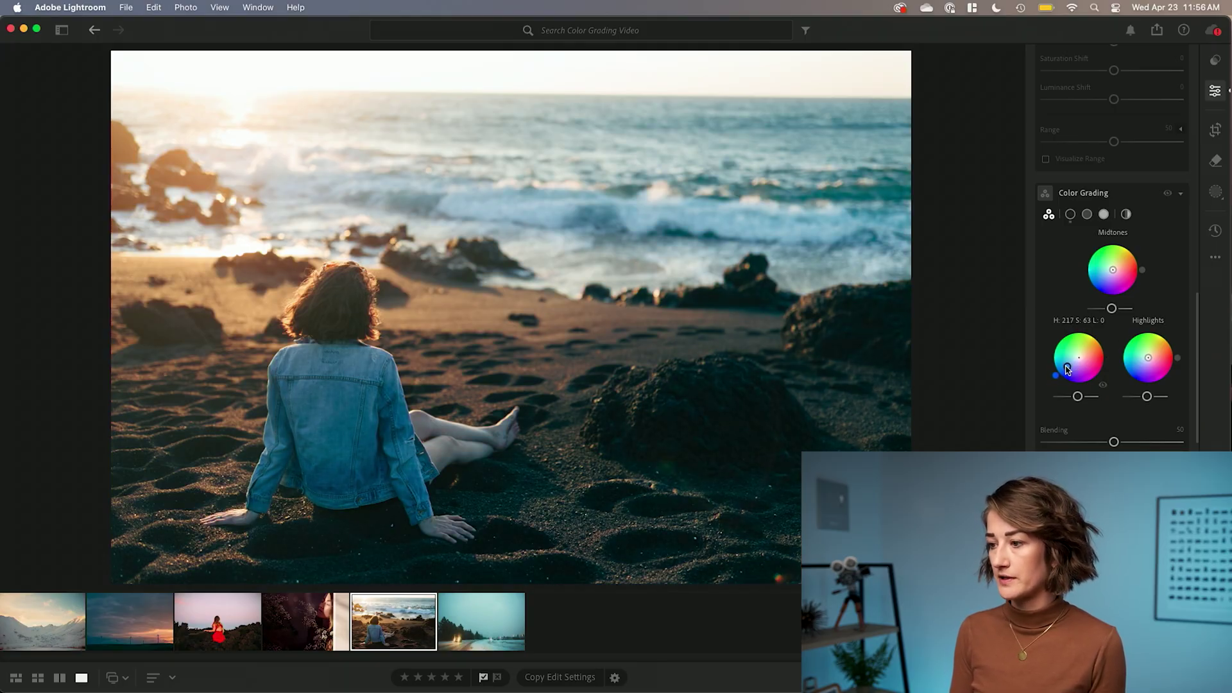
left_click_drag(1066, 371, 1066, 370)
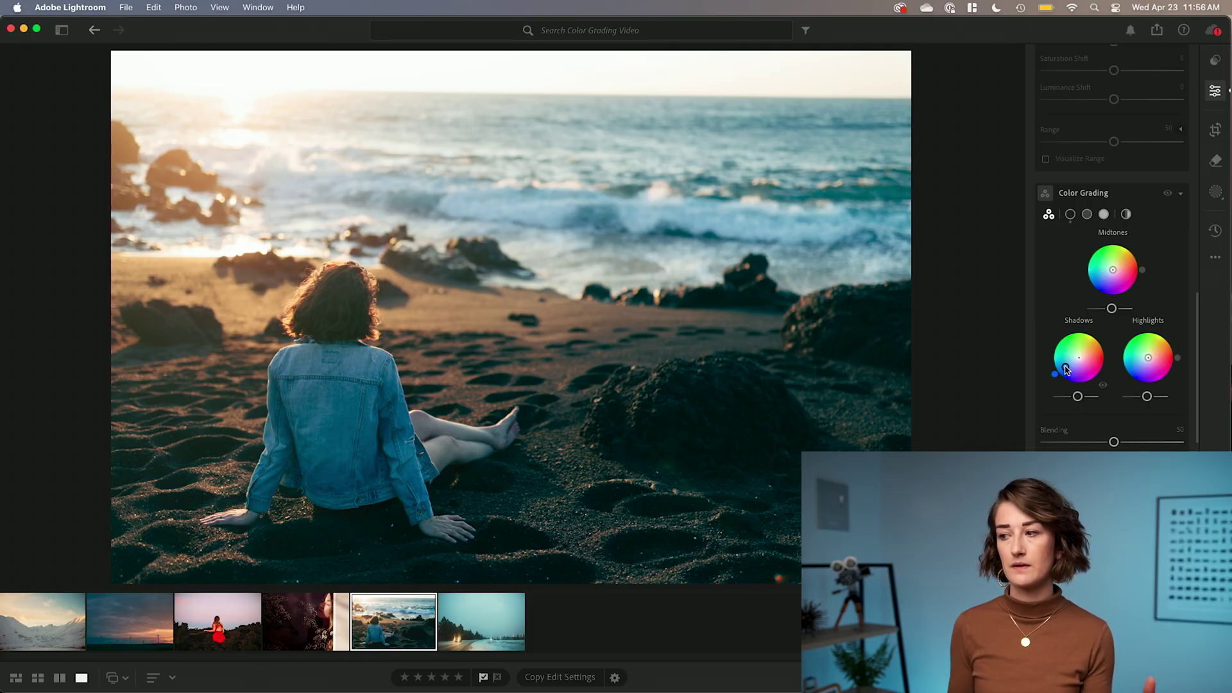
left_click(1082, 361)
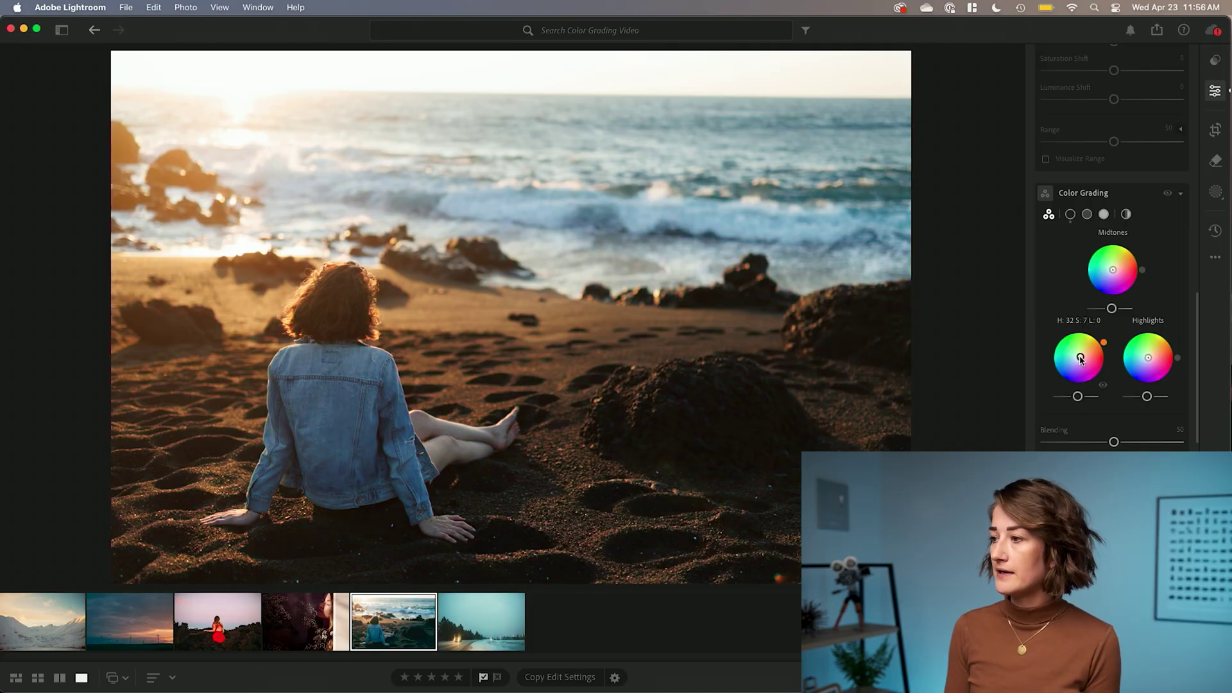
left_click_drag(1083, 361, 1093, 358)
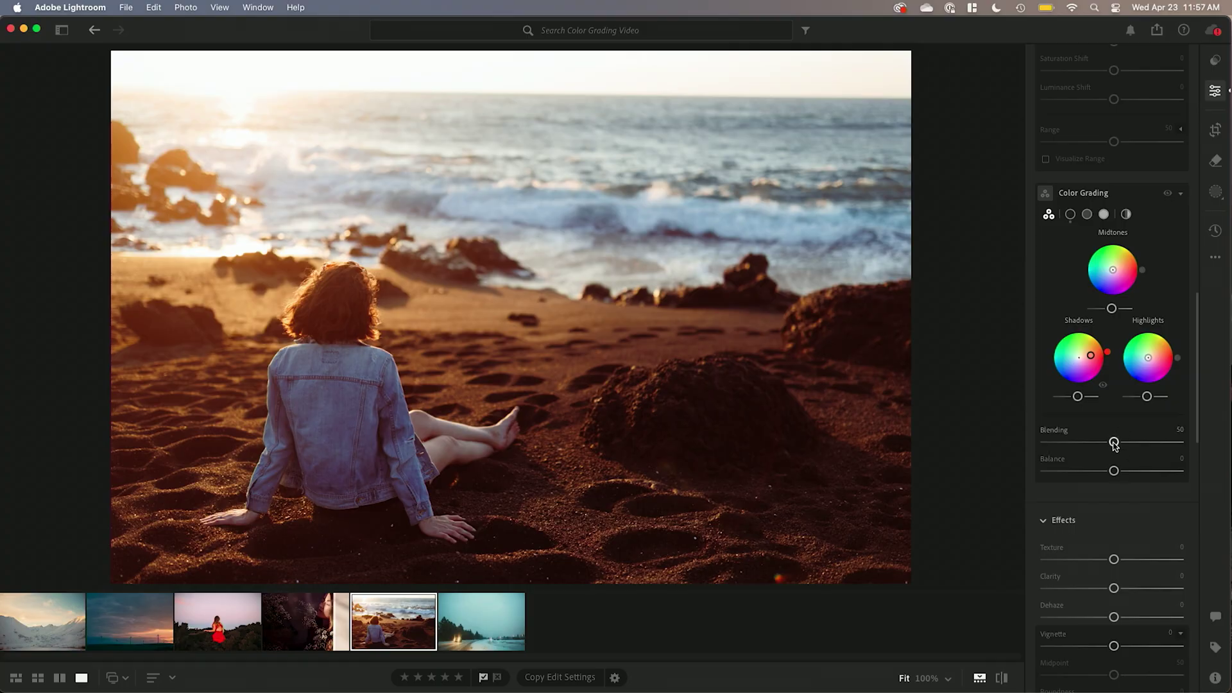
Step: Tint the beach highlights pink (H 317, S 54) and set the grading Balance to −29
mouse_move(1116, 445)
left_mouse_down()
mouse_move(1139, 445)
mouse_move(1089, 445)
mouse_move(1138, 444)
mouse_move(1094, 445)
mouse_move(1115, 447)
left_mouse_up()
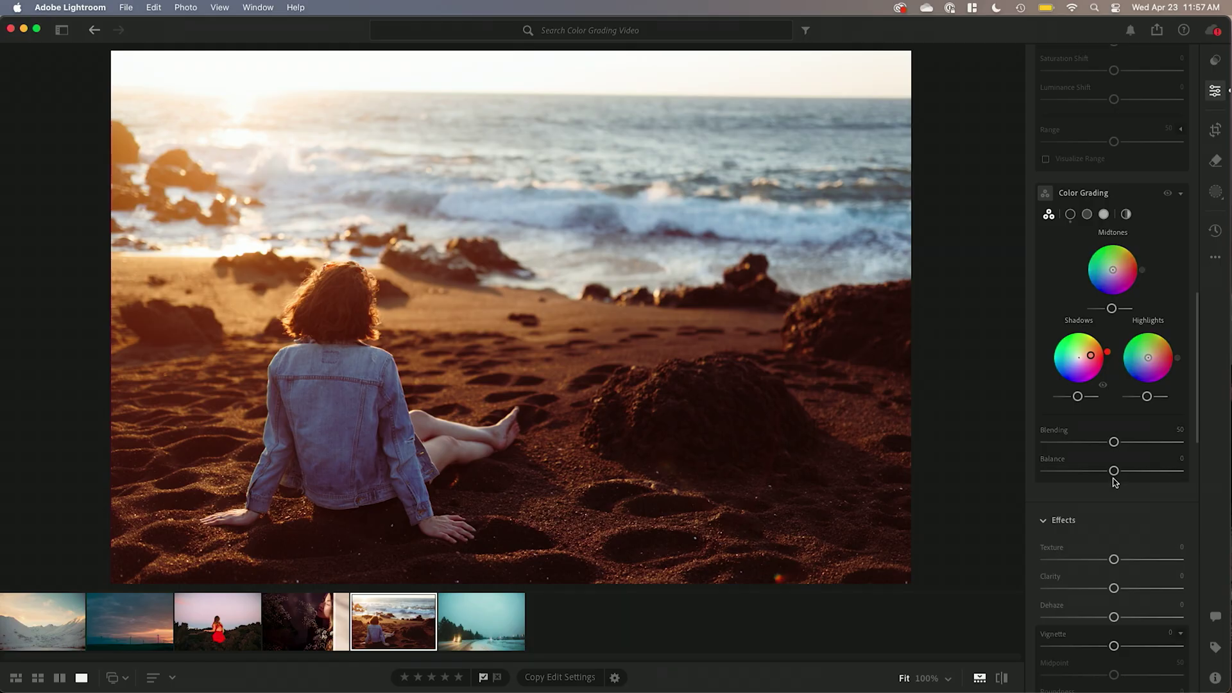
left_click_drag(1115, 470, 1067, 474)
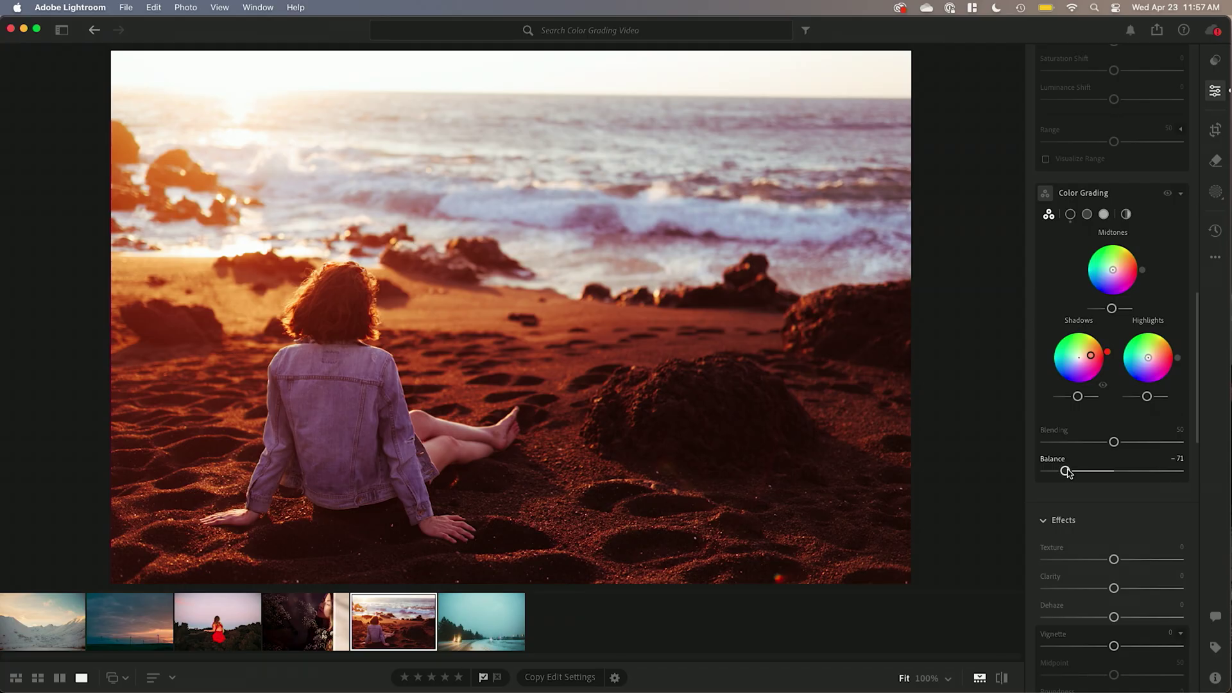
left_click_drag(1066, 472, 1113, 473)
left_click_drag(1113, 473, 1079, 473)
left_click_drag(1149, 357, 1158, 367)
mouse_move(1079, 471)
left_mouse_down()
mouse_move(1153, 473)
mouse_move(1070, 473)
mouse_move(1093, 468)
left_mouse_up()
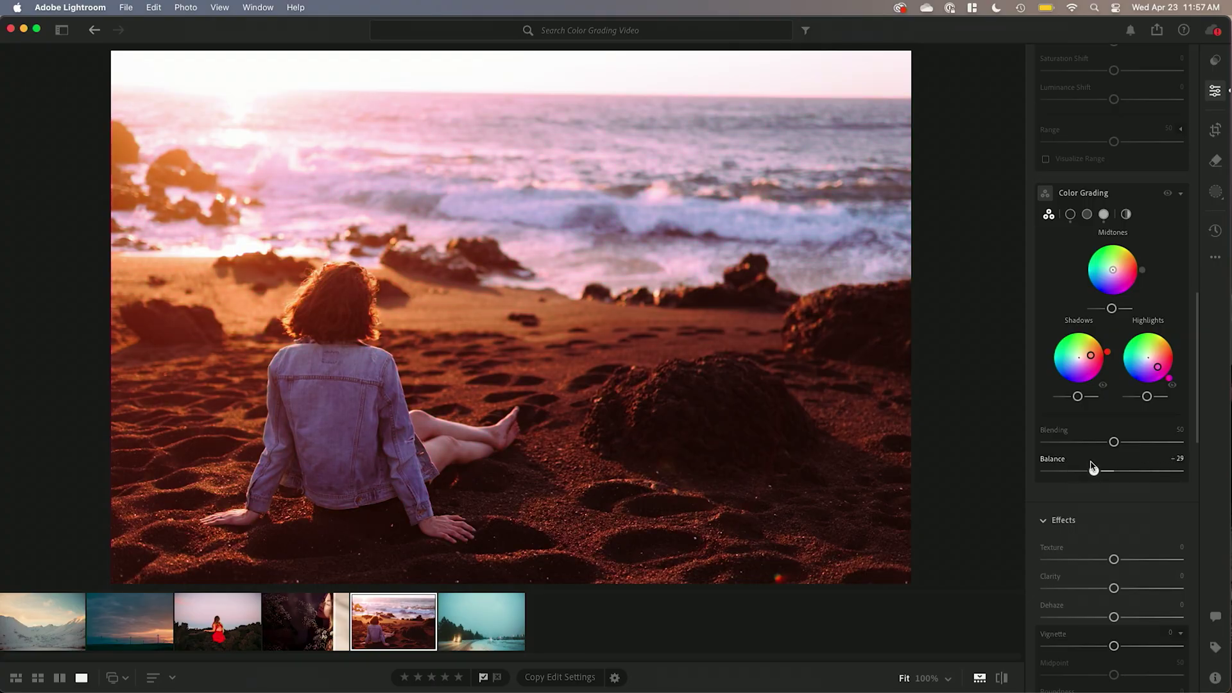